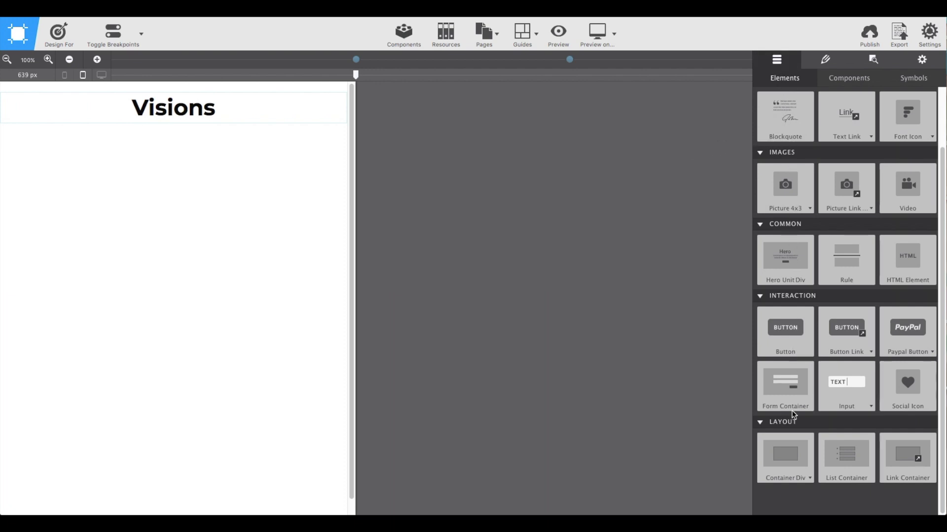
Drop a Container Div from the Layout elements directly under the Visions heading.
{"action": "mouse_move", "coordinate": [791, 463]}
{"action": "left_mouse_down"}
{"action": "mouse_move", "coordinate": [372, 304]}
{"action": "mouse_move", "coordinate": [280, 223]}
{"action": "mouse_move", "coordinate": [252, 178]}
{"action": "left_mouse_up"}
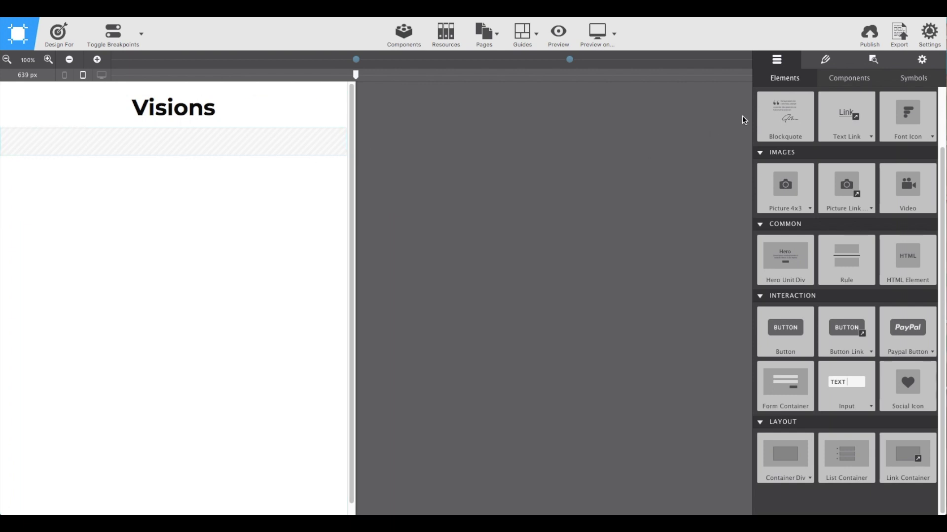
Assign the class 'nav-wrapper' to the new container.
{"action": "left_click", "coordinate": [826, 61]}
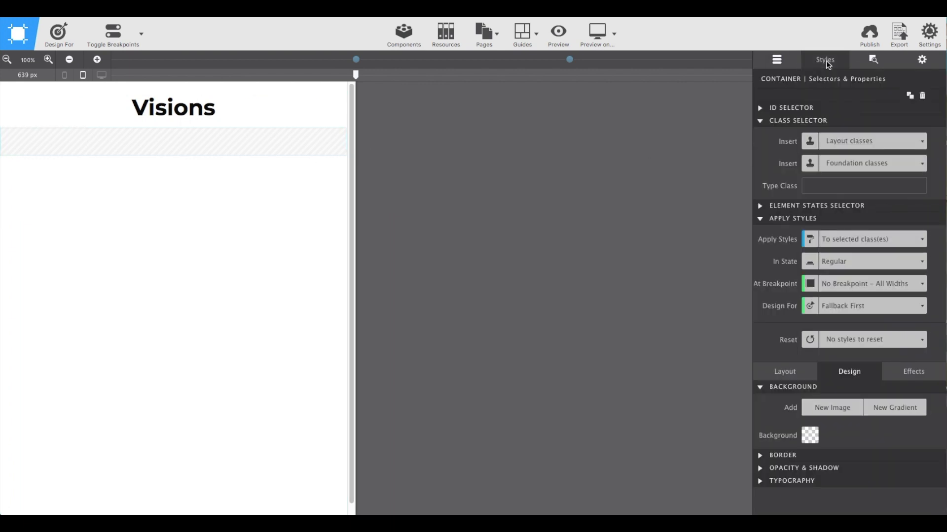
{"action": "left_click", "coordinate": [814, 186]}
{"action": "type", "text": "nav-wrapper"}
{"action": "key", "text": "Return"}
{"action": "left_click", "coordinate": [776, 58]}
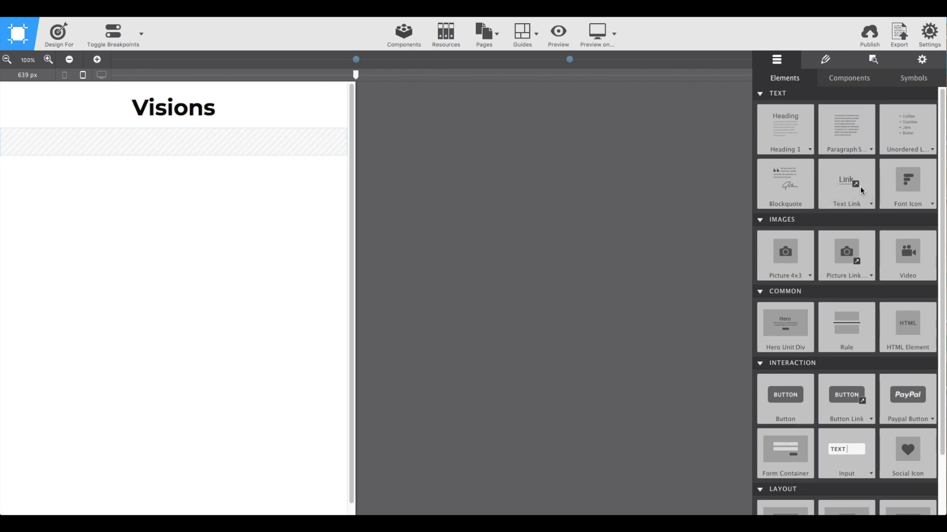
Place a Text Link inside the container and start entering the nav-button class.
{"action": "mouse_move", "coordinate": [860, 186]}
{"action": "left_mouse_down"}
{"action": "mouse_move", "coordinate": [397, 160]}
{"action": "mouse_move", "coordinate": [280, 143]}
{"action": "left_mouse_up"}
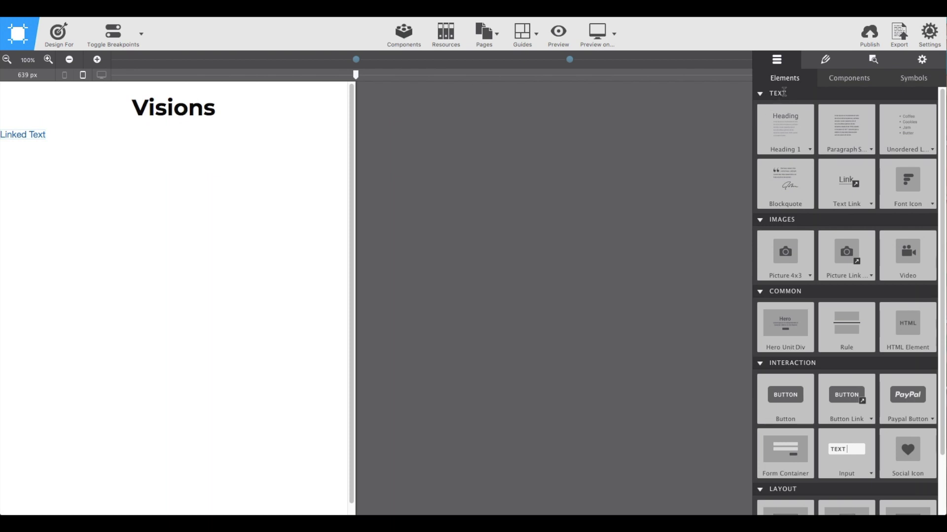
{"action": "left_click", "coordinate": [834, 61]}
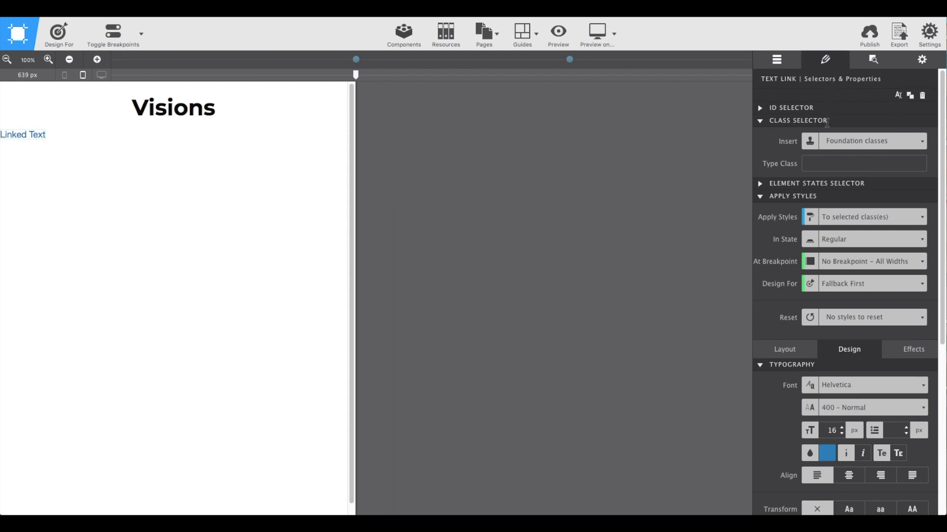
{"action": "left_click", "coordinate": [827, 163]}
{"action": "type", "text": "nav-button"}
Set the link's Display to Block and enter 11 in its top padding.
{"action": "scroll", "coordinate": [816, 176], "scroll_direction": "down", "scroll_amount": 2}
{"action": "scroll", "coordinate": [816, 176], "scroll_direction": "down", "scroll_amount": 3}
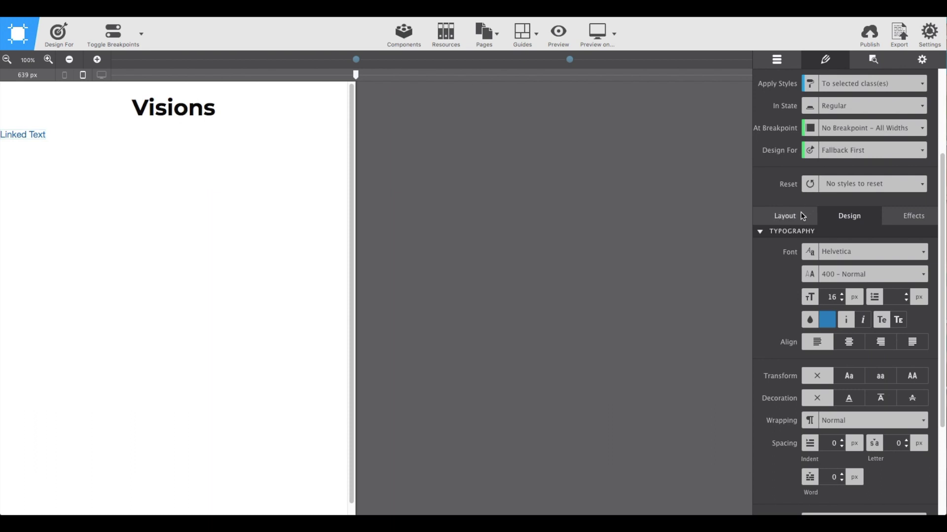
{"action": "scroll", "coordinate": [803, 217], "scroll_direction": "down", "scroll_amount": 1}
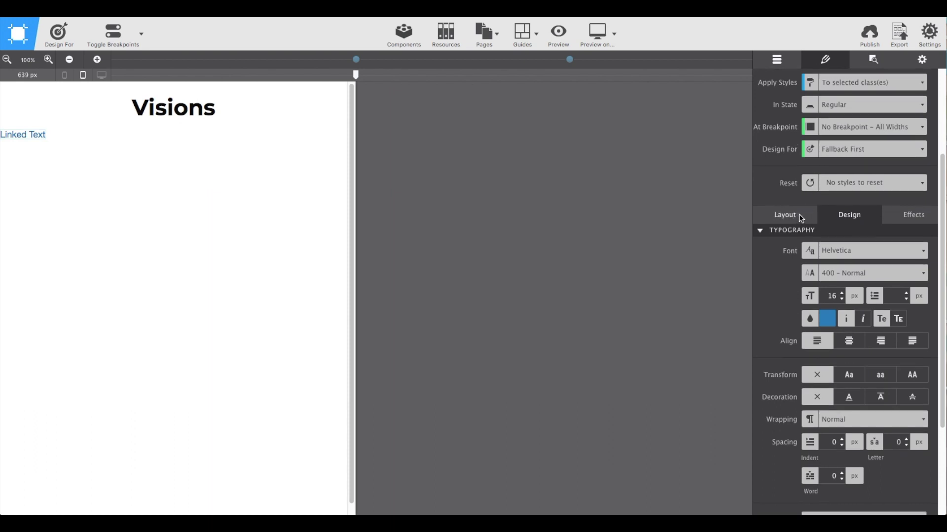
{"action": "left_click", "coordinate": [800, 217]}
{"action": "scroll", "coordinate": [801, 218], "scroll_direction": "up", "scroll_amount": 1}
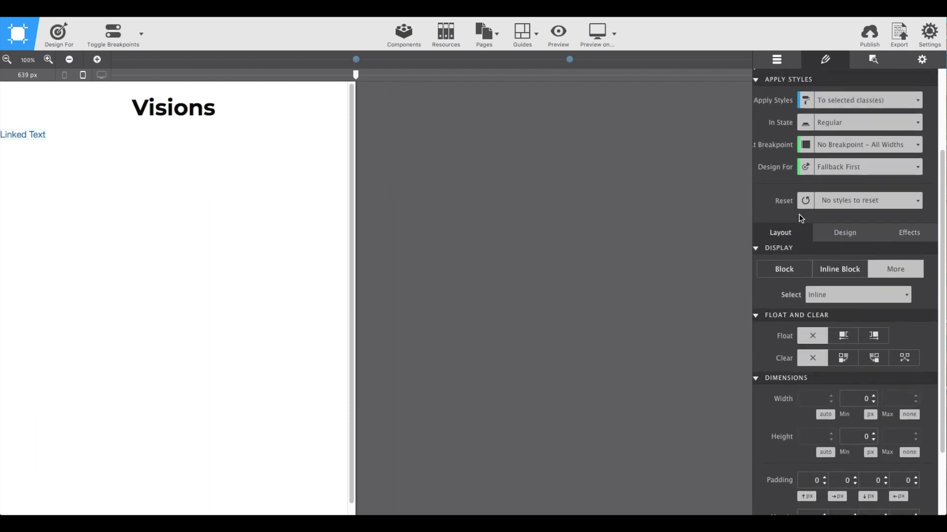
{"action": "left_click", "coordinate": [798, 273]}
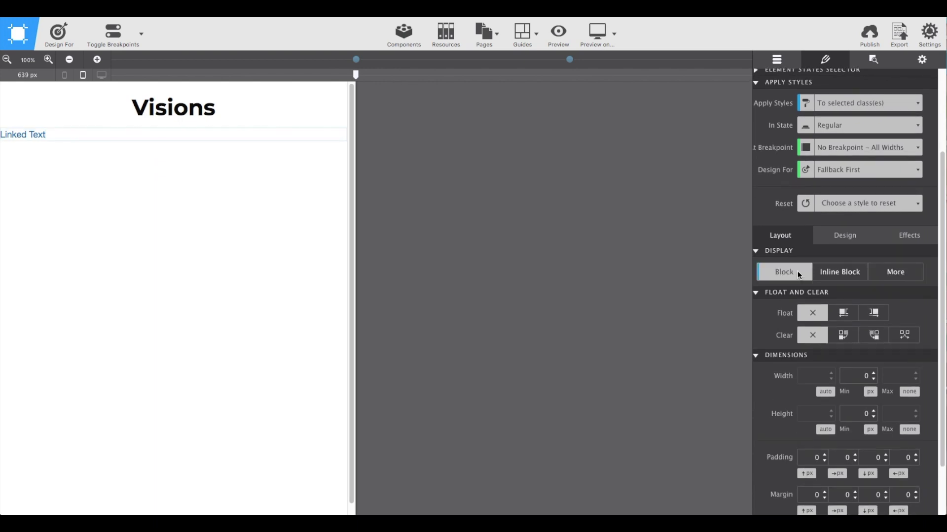
{"action": "scroll", "coordinate": [797, 270], "scroll_direction": "down", "scroll_amount": 2}
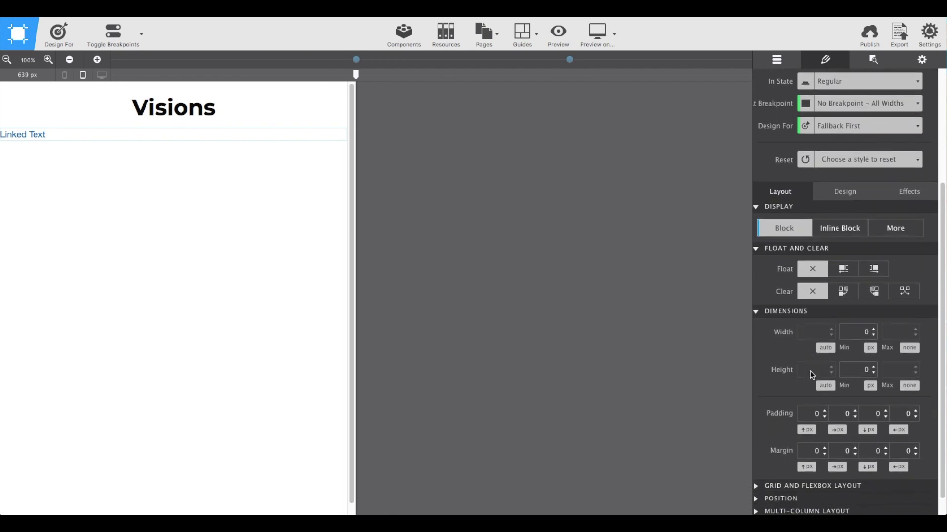
{"action": "left_click", "coordinate": [805, 412]}
{"action": "type", "text": "1"}
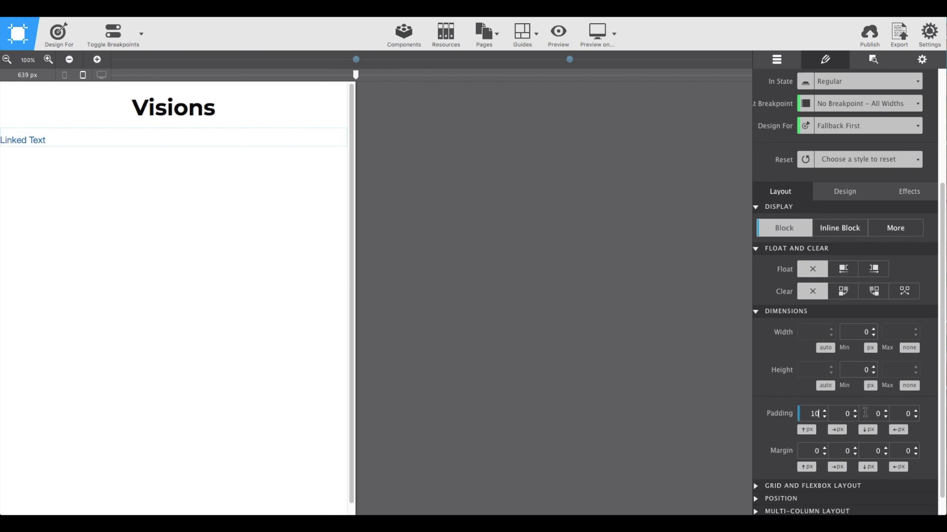
{"action": "type", "text": "1"}
Set the link font to Montserrat at 20 px with centred alignment.
{"action": "left_click", "coordinate": [829, 195]}
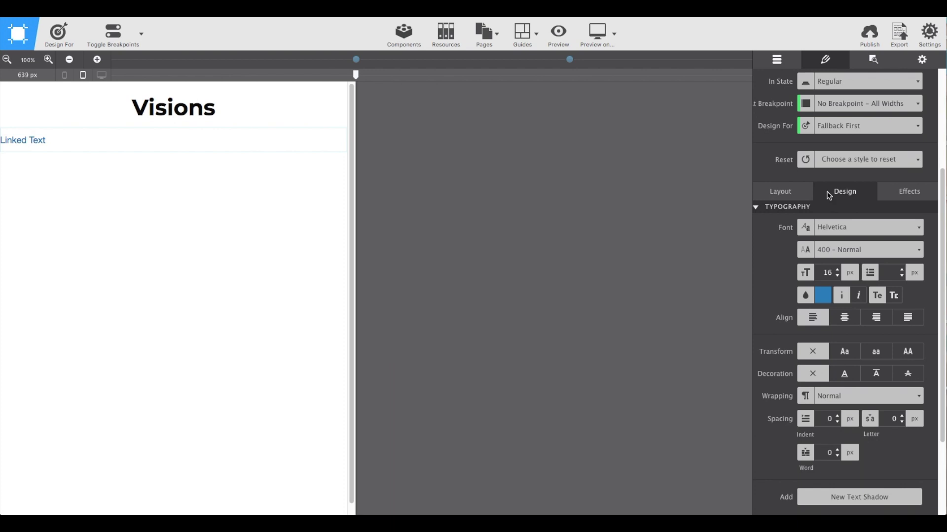
{"action": "left_click", "coordinate": [880, 230]}
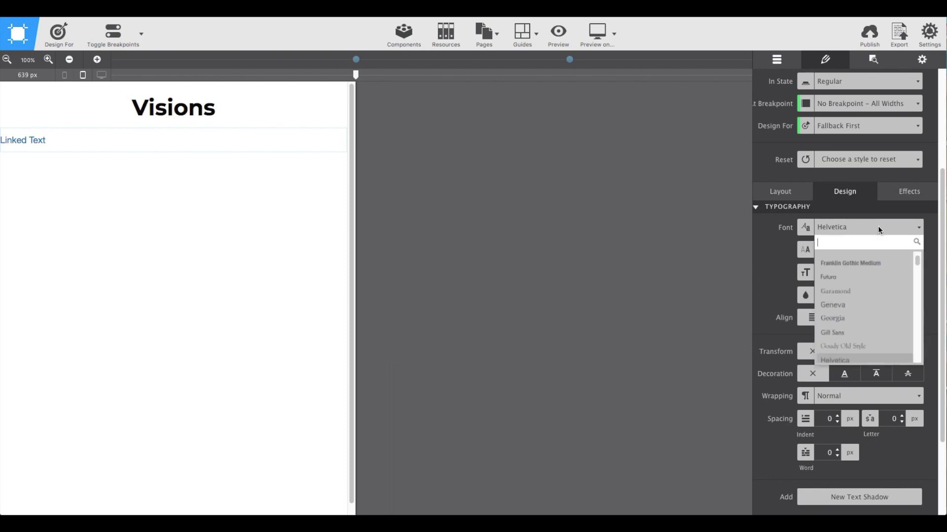
{"action": "type", "text": "mon"}
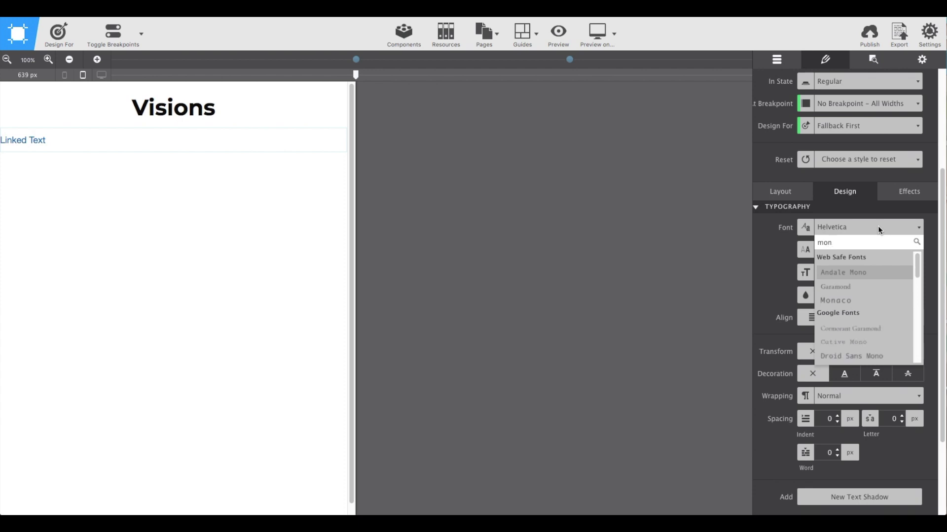
{"action": "type", "text": "t"}
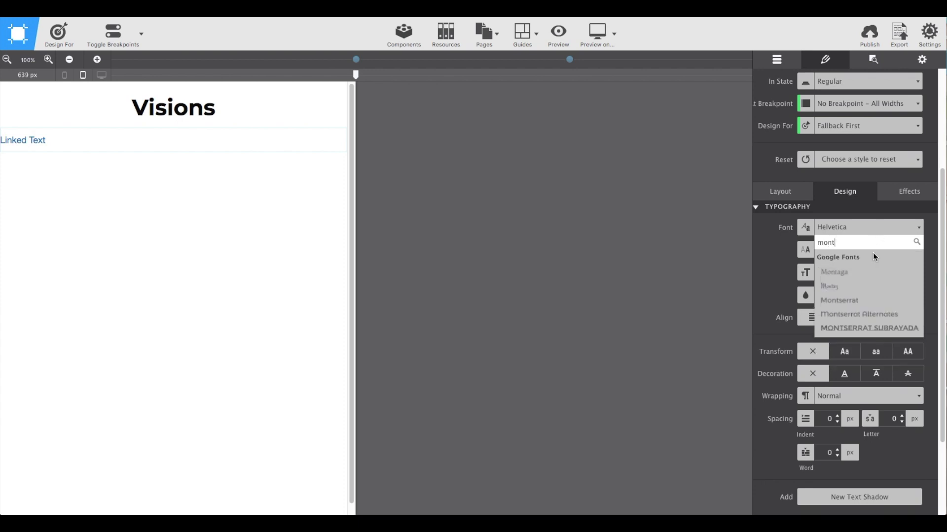
{"action": "left_click", "coordinate": [858, 301]}
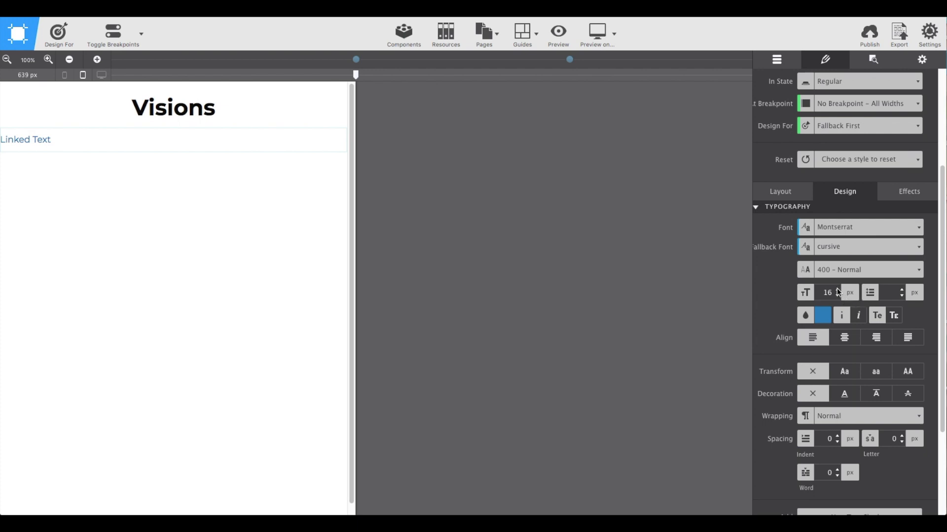
{"action": "left_click", "coordinate": [839, 291]}
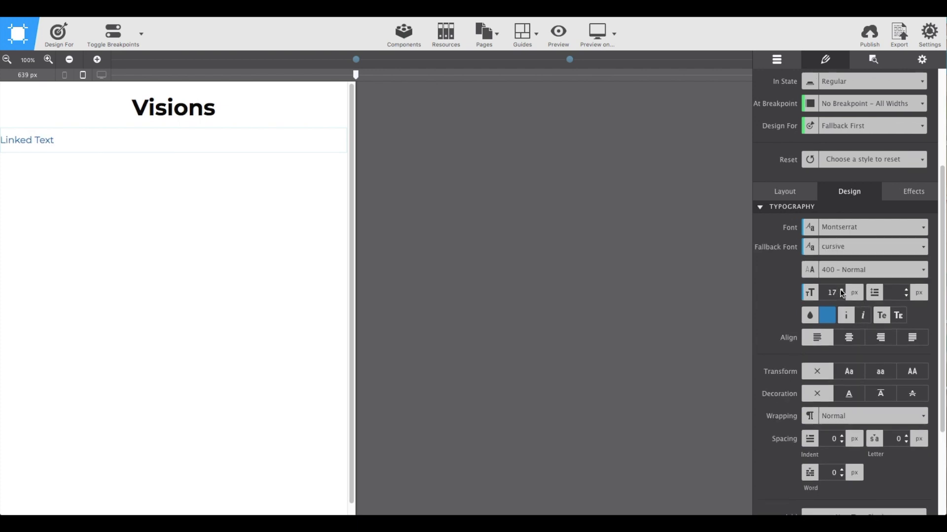
{"action": "left_click", "coordinate": [843, 290]}
{"action": "left_click", "coordinate": [843, 290]}
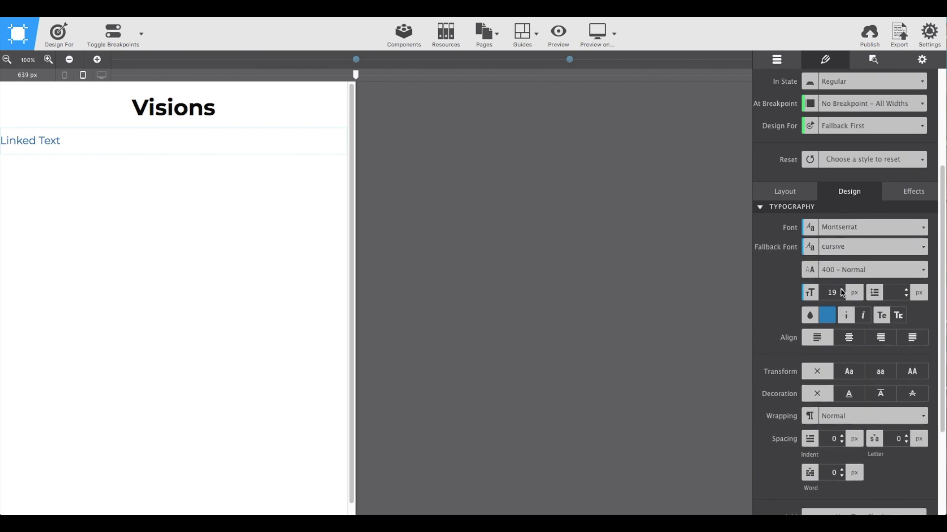
{"action": "left_click", "coordinate": [843, 290]}
{"action": "left_click", "coordinate": [849, 338]}
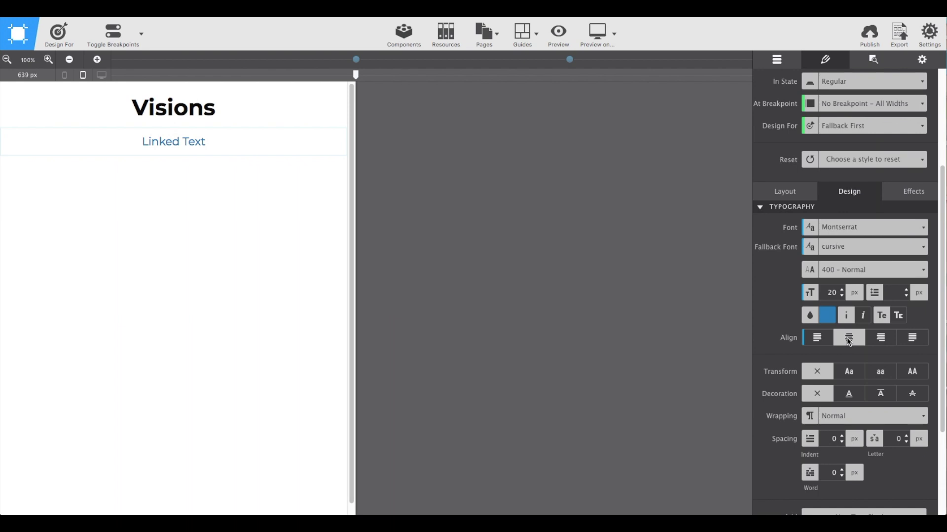
{"action": "scroll", "coordinate": [848, 341], "scroll_direction": "down", "scroll_amount": 3}
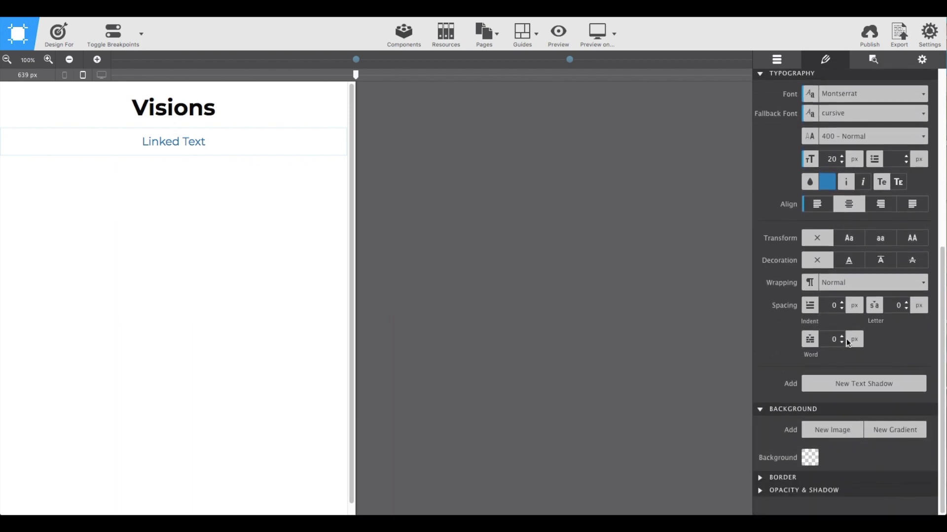
Give the link a dark grey #3d3d3d background colour.
{"action": "left_click", "coordinate": [810, 457]}
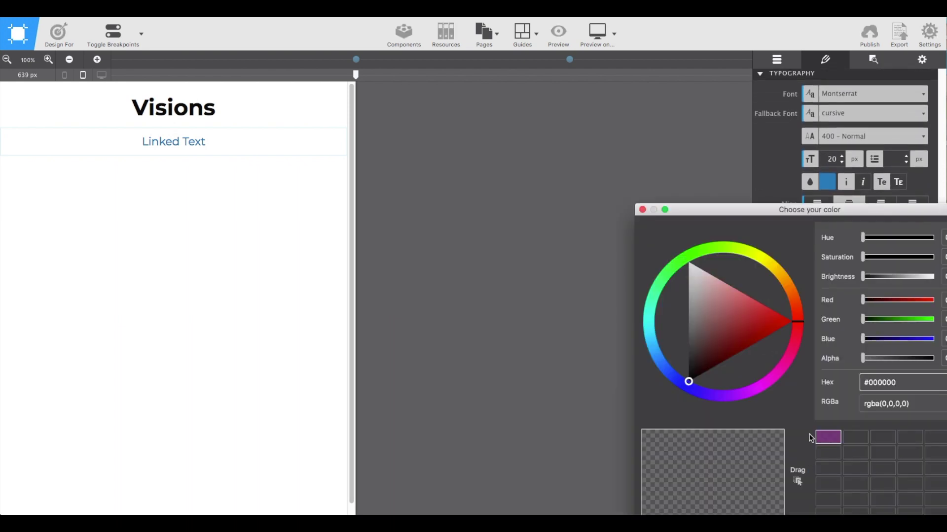
{"action": "left_click_drag", "start_coordinate": [794, 215], "coordinate": [720, 140]}
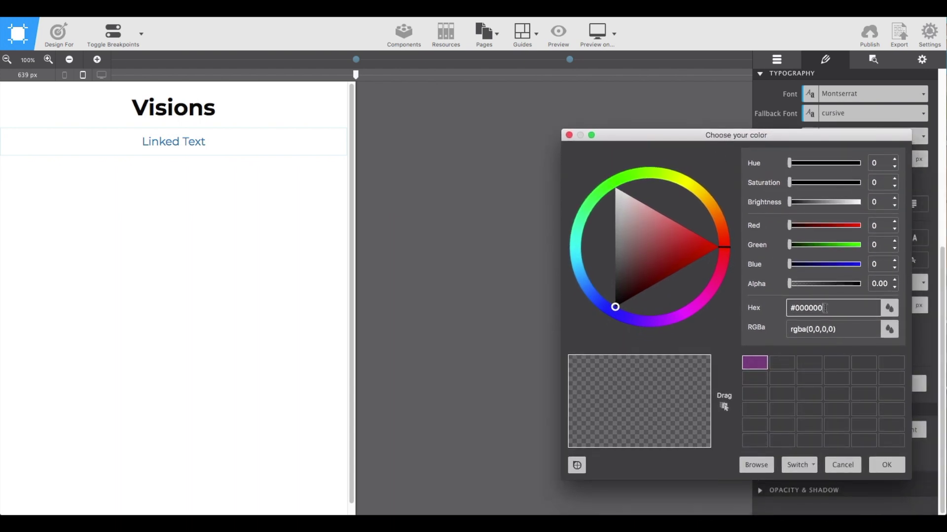
{"action": "left_click_drag", "start_coordinate": [823, 307], "coordinate": [783, 307]}
{"action": "type", "text": "#3d3d"}
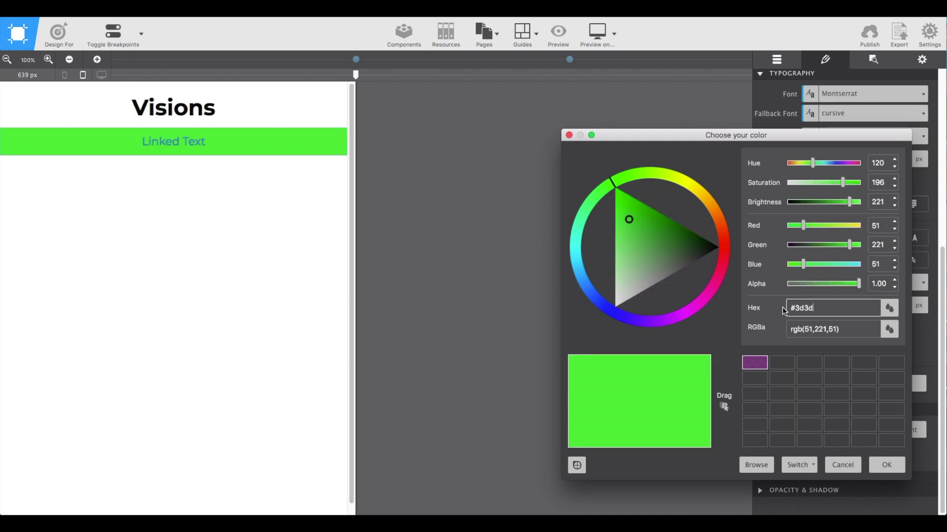
{"action": "type", "text": "3d"}
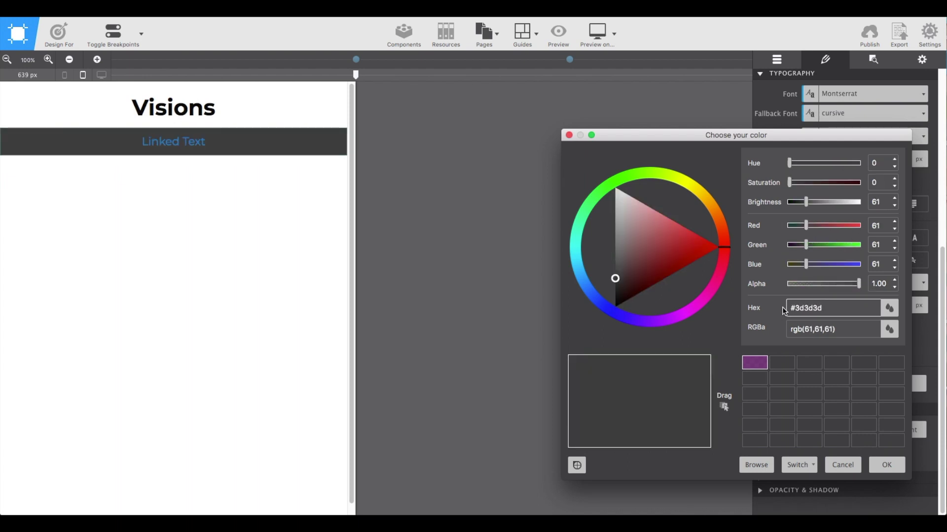
{"action": "left_click", "coordinate": [879, 467]}
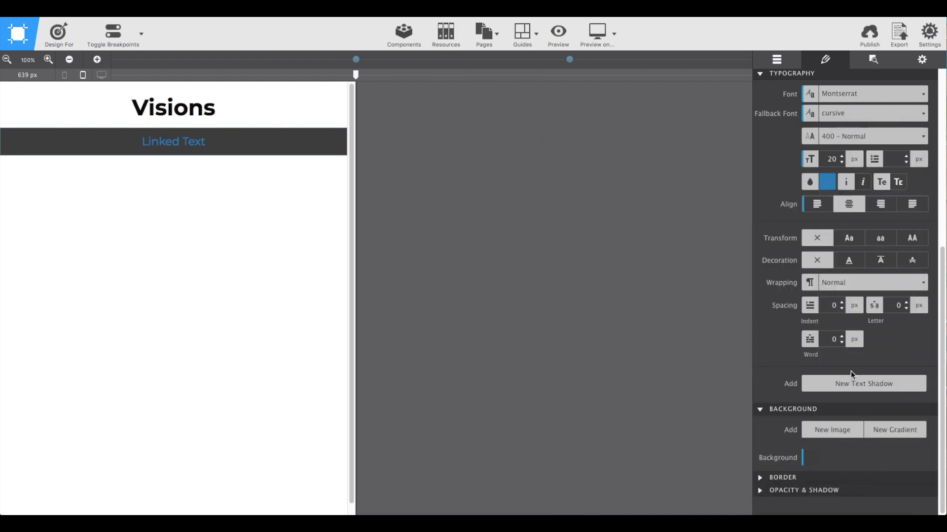
Set the link text colour to near-white #fcfcfc.
{"action": "left_click", "coordinate": [830, 184]}
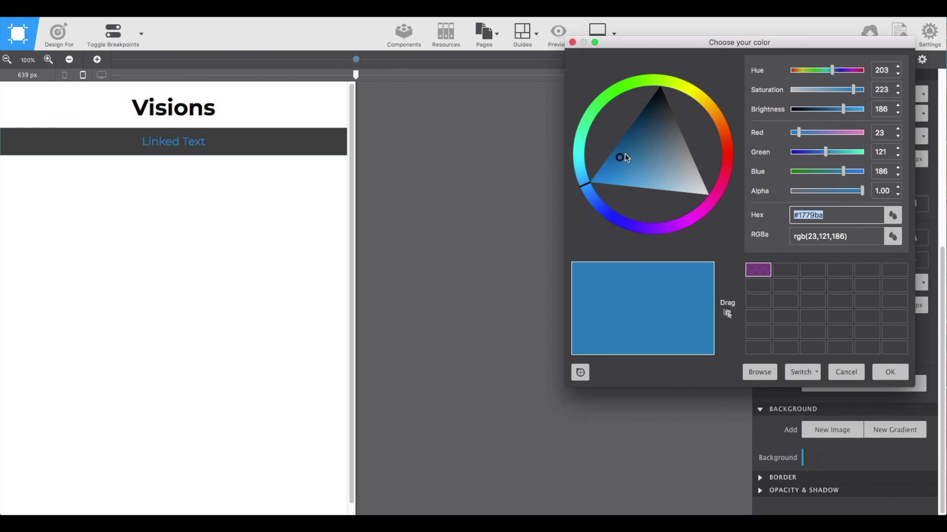
{"action": "left_click_drag", "start_coordinate": [624, 156], "coordinate": [709, 194]}
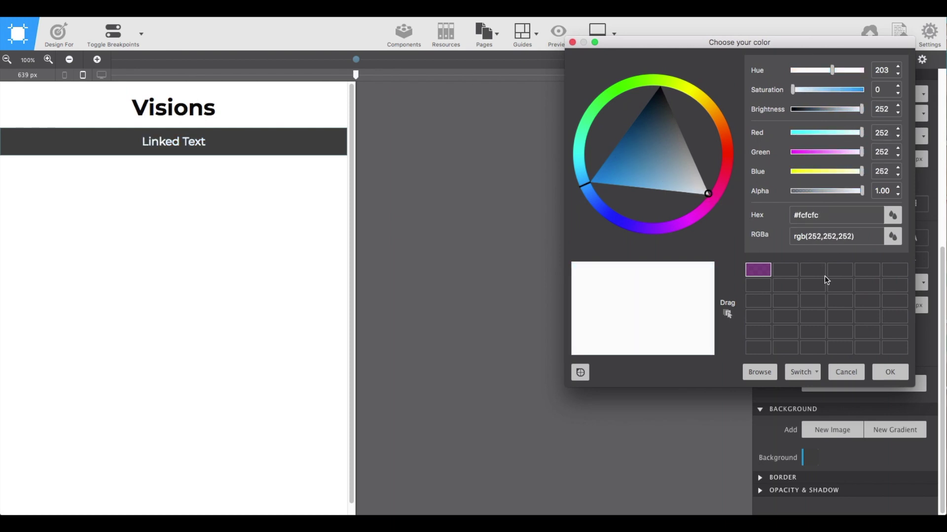
{"action": "left_click", "coordinate": [882, 371]}
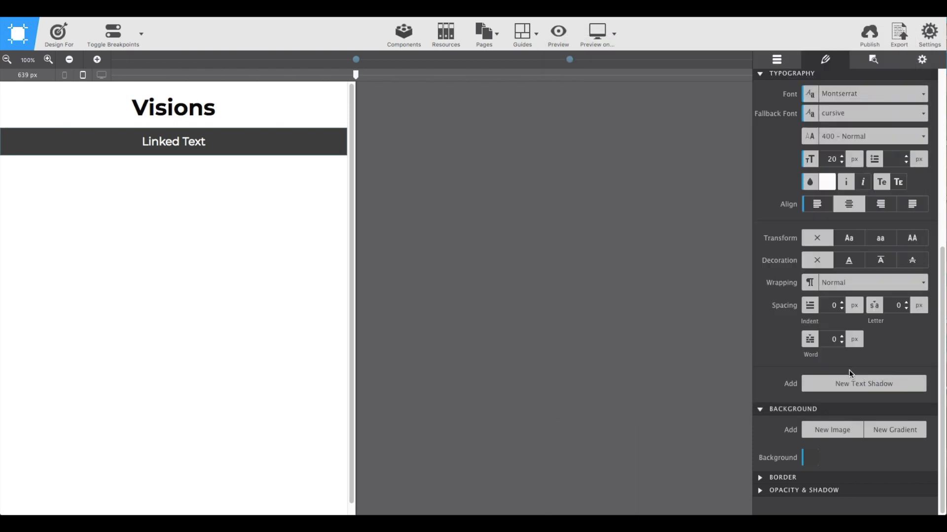
Change the first link's label from 'Linked Text' to 'Home'.
{"action": "scroll", "coordinate": [811, 451], "scroll_direction": "up", "scroll_amount": 6}
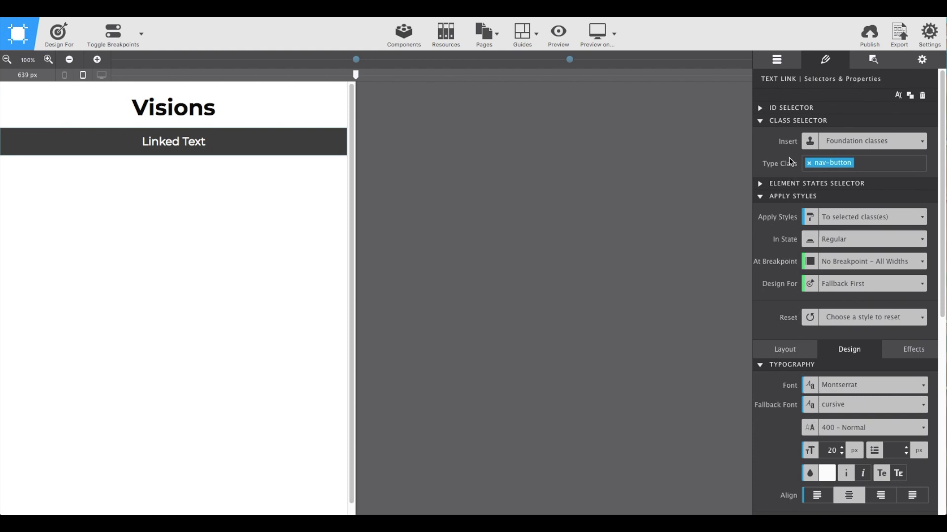
{"action": "double_click", "coordinate": [161, 142]}
{"action": "triple_click", "coordinate": [168, 144]}
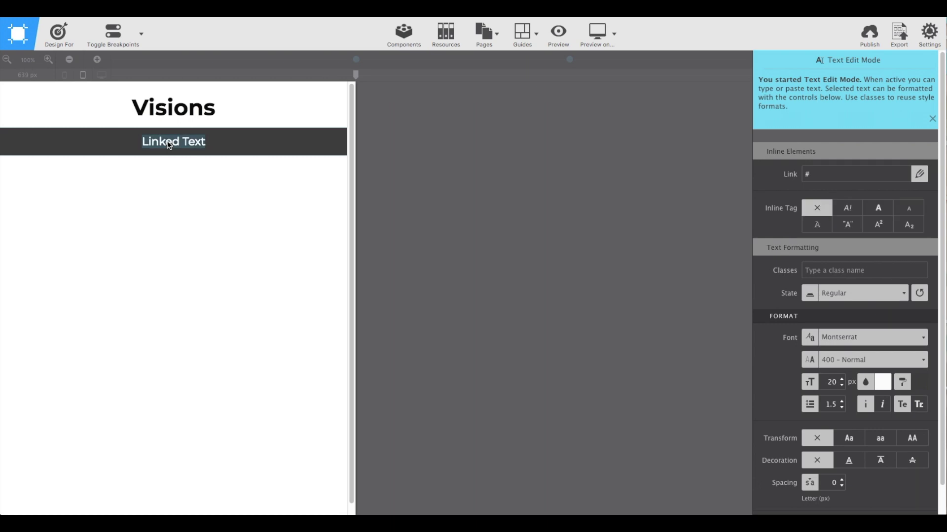
{"action": "type", "text": "Hom"}
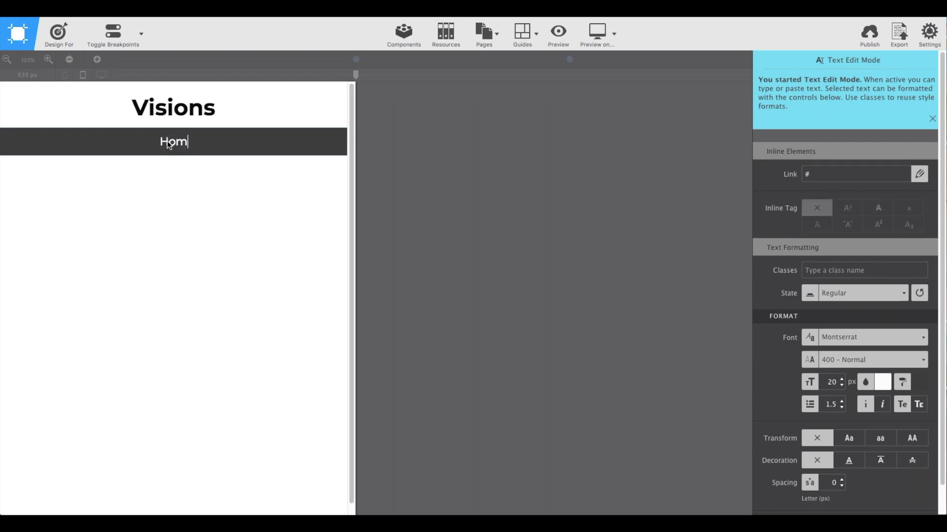
{"action": "type", "text": "e"}
{"action": "key", "text": "Escape"}
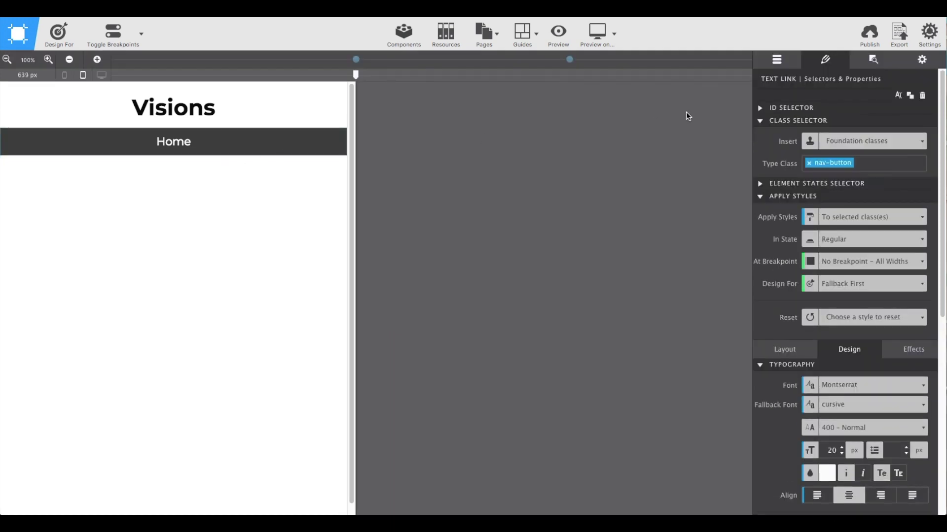
{"action": "left_click", "coordinate": [776, 64]}
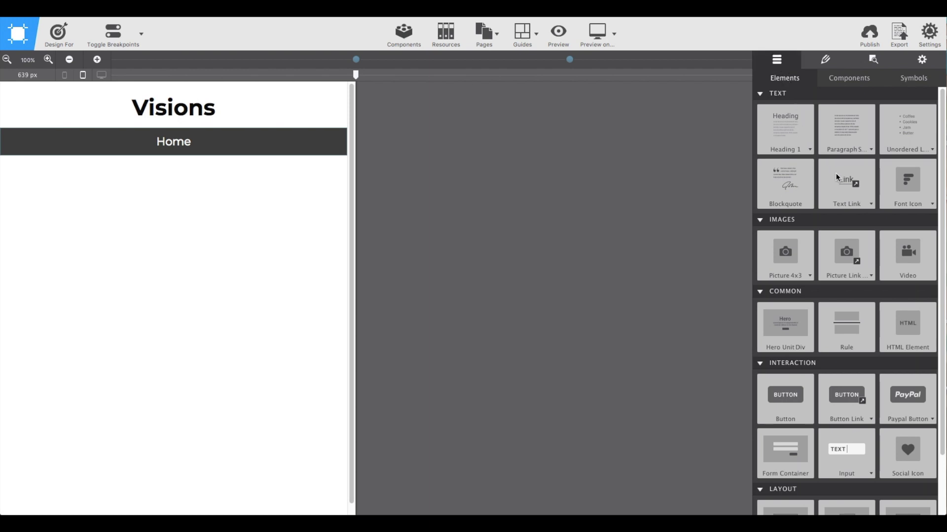
Add a second Text Link below Home and give it the nav-button class.
{"action": "left_click_drag", "start_coordinate": [839, 177], "coordinate": [229, 153]}
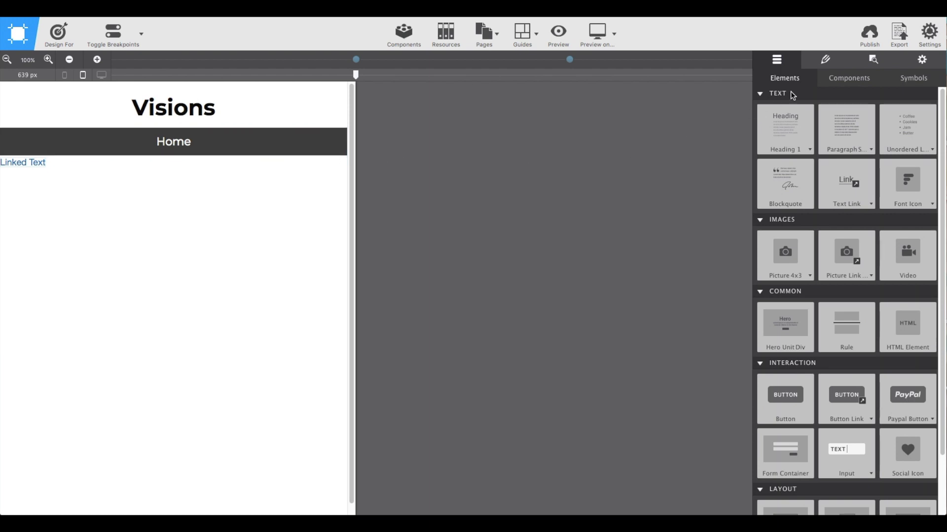
{"action": "left_click", "coordinate": [824, 60]}
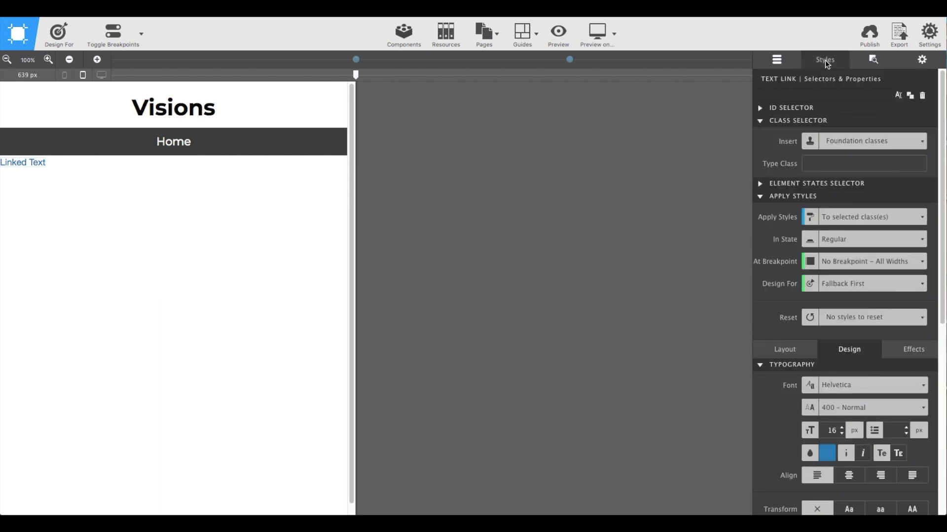
{"action": "left_click", "coordinate": [824, 164]}
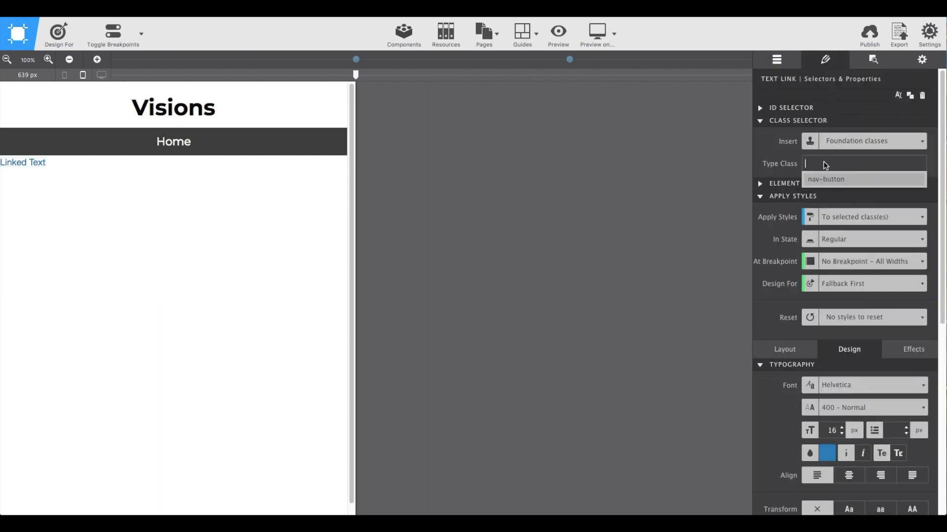
{"action": "left_click", "coordinate": [843, 180]}
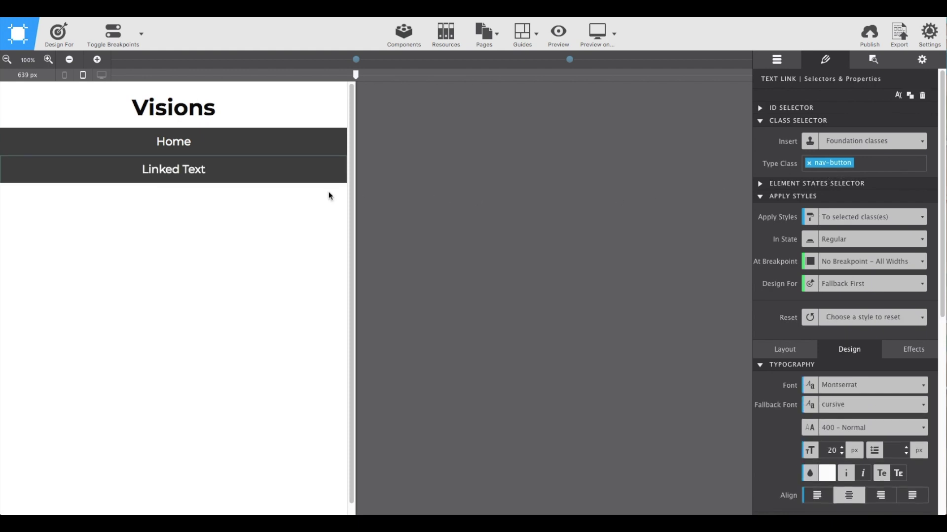
Retype the second link's label as 'Book Now'.
{"action": "left_click", "coordinate": [170, 175]}
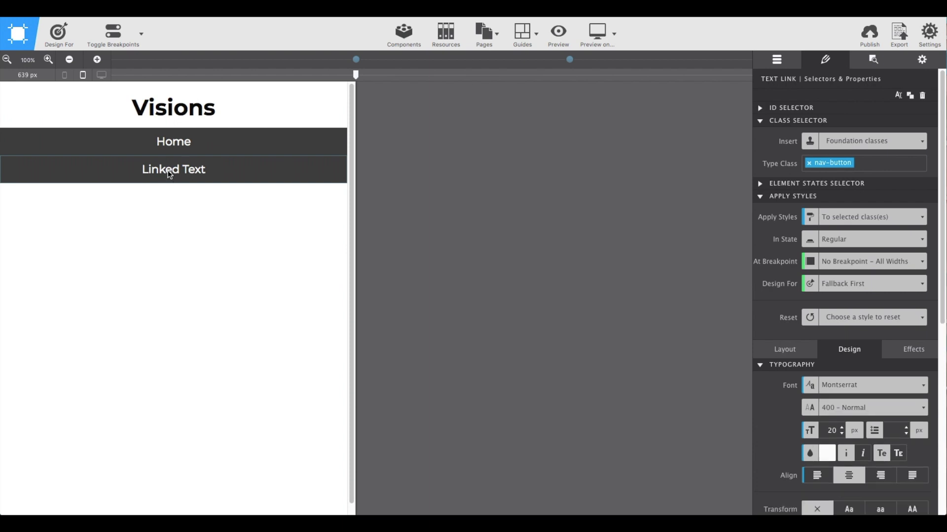
{"action": "double_click", "coordinate": [169, 174]}
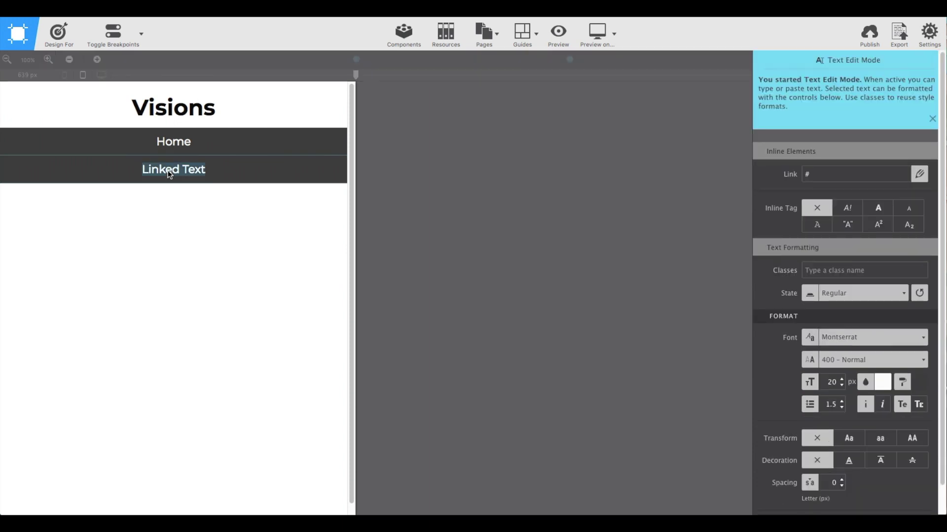
{"action": "type", "text": "Roo"}
{"action": "type", "text": "k"}
{"action": "type", "text": " Now"}
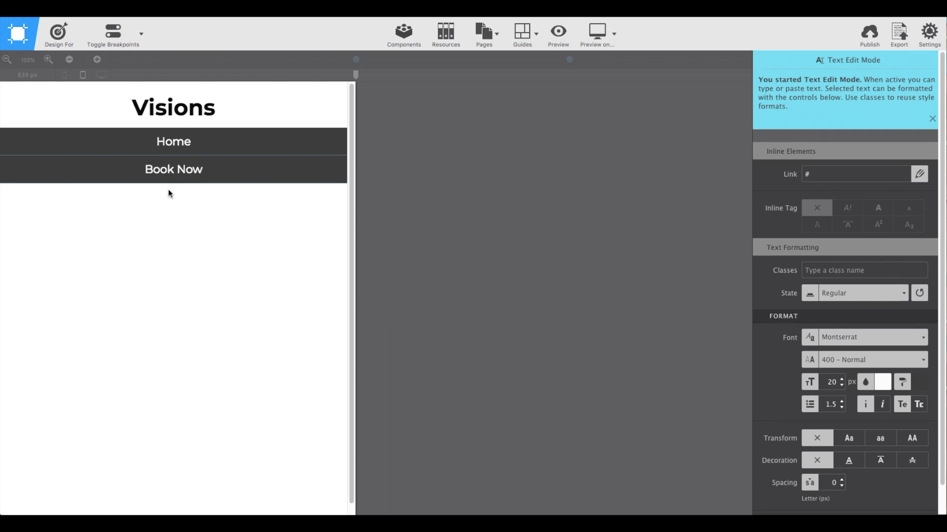
Duplicate the Book Now button and relabel the copy 'Contact Us'.
{"action": "key", "text": "Escape"}
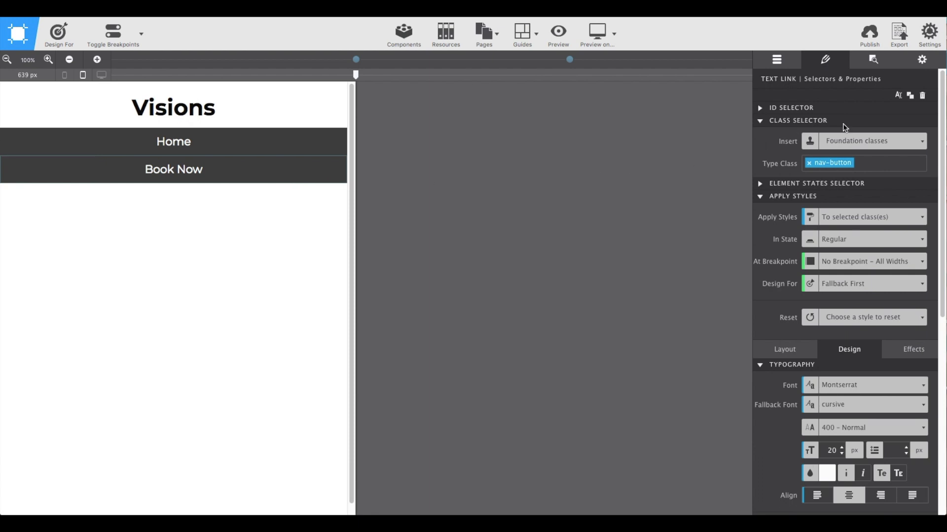
{"action": "left_click", "coordinate": [910, 96]}
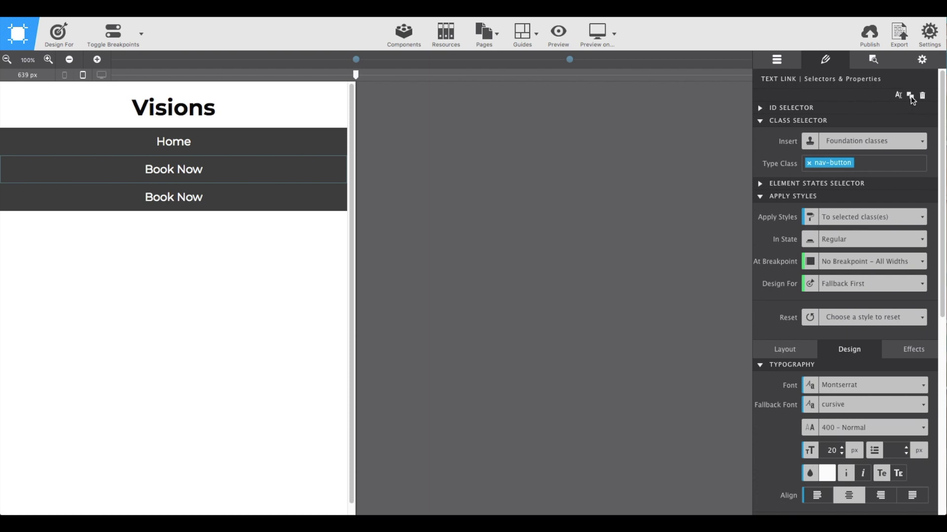
{"action": "left_click", "coordinate": [338, 196]}
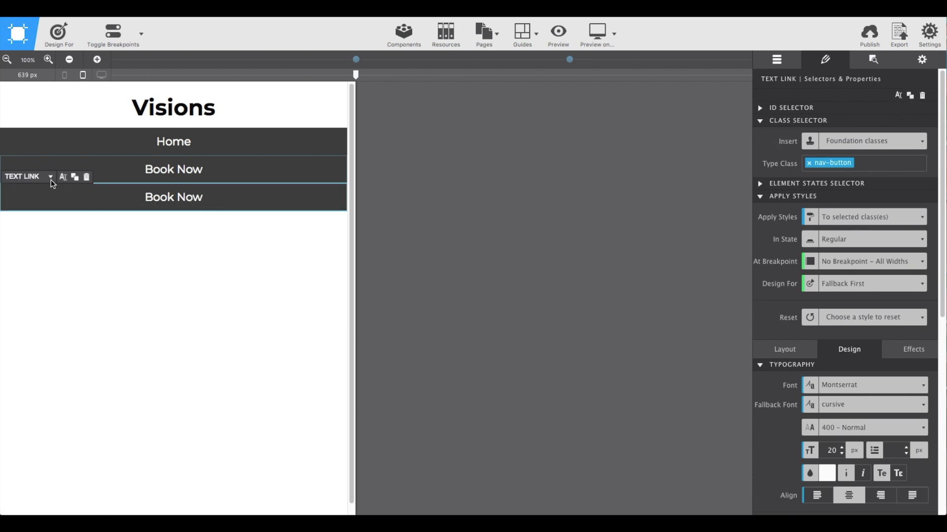
{"action": "double_click", "coordinate": [173, 202]}
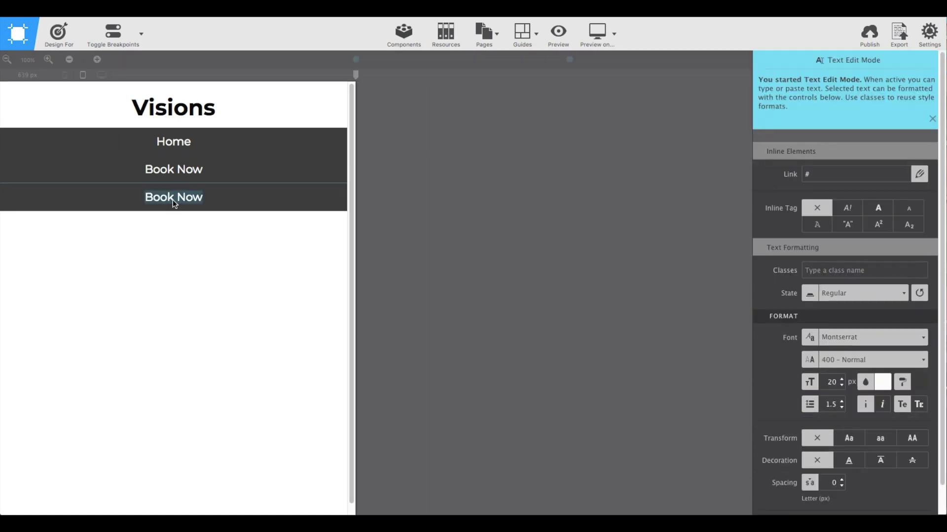
{"action": "type", "text": "Cont"}
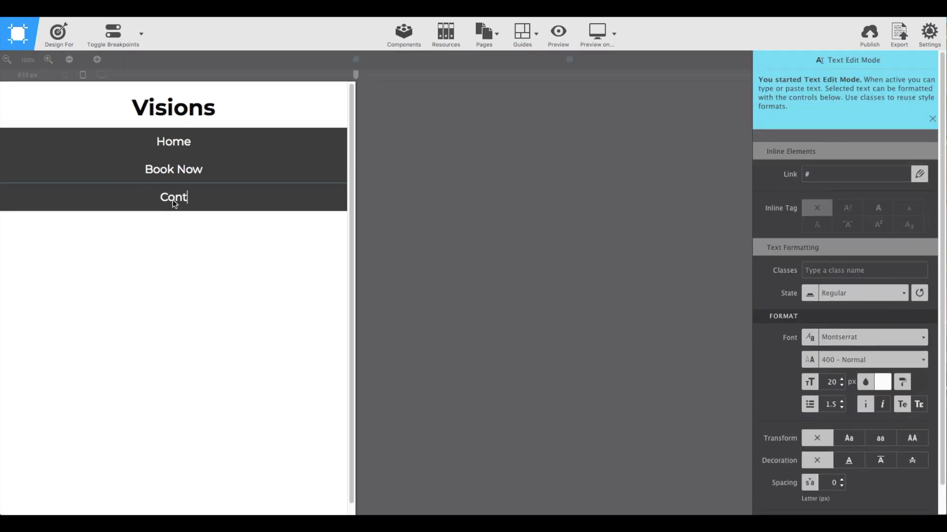
{"action": "type", "text": "act Us"}
{"action": "key", "text": "Escape"}
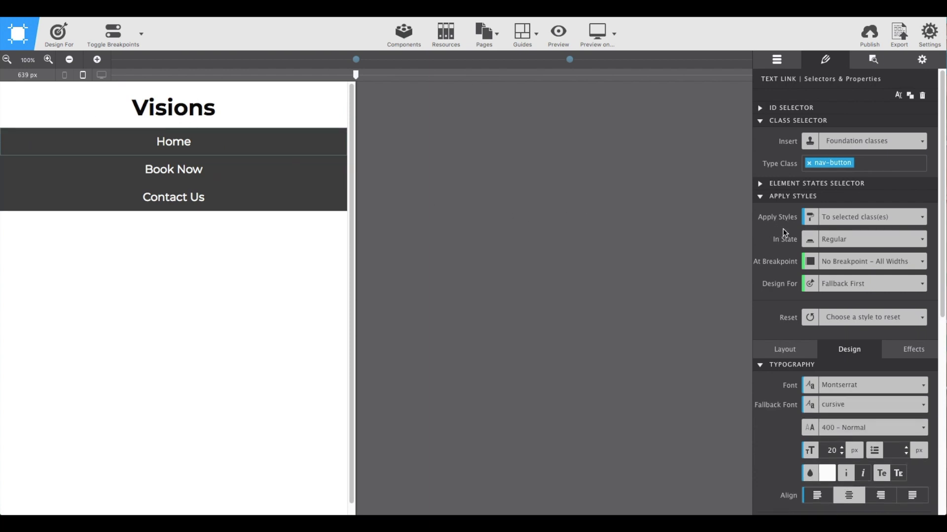
Add a solid 1 px border on the bottom edge of the nav buttons.
{"action": "scroll", "coordinate": [785, 232], "scroll_direction": "down", "scroll_amount": 4}
{"action": "scroll", "coordinate": [785, 233], "scroll_direction": "down", "scroll_amount": 3}
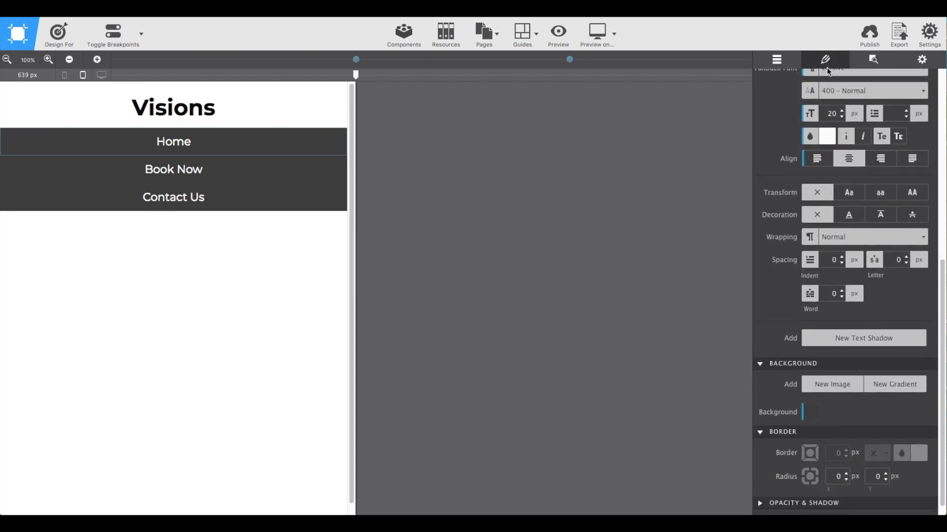
{"action": "scroll", "coordinate": [796, 133], "scroll_direction": "down", "scroll_amount": 1}
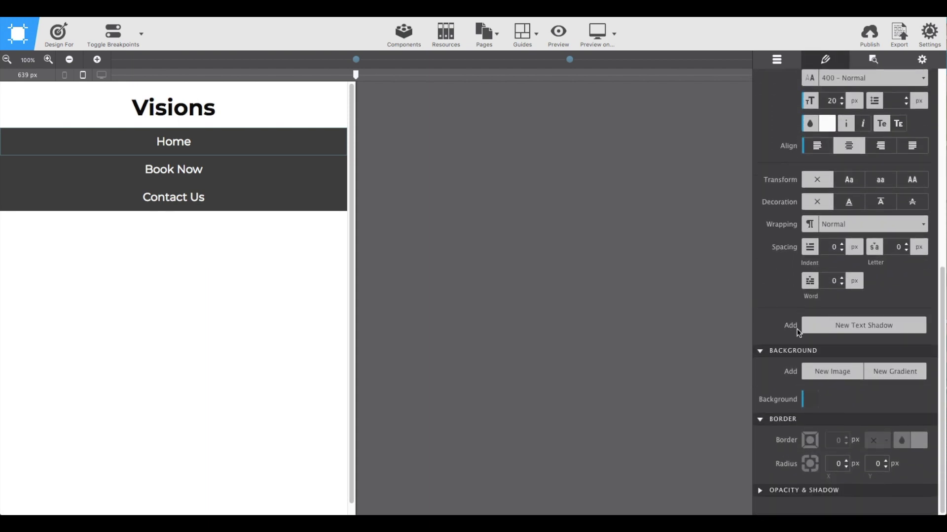
{"action": "left_click", "coordinate": [809, 447]}
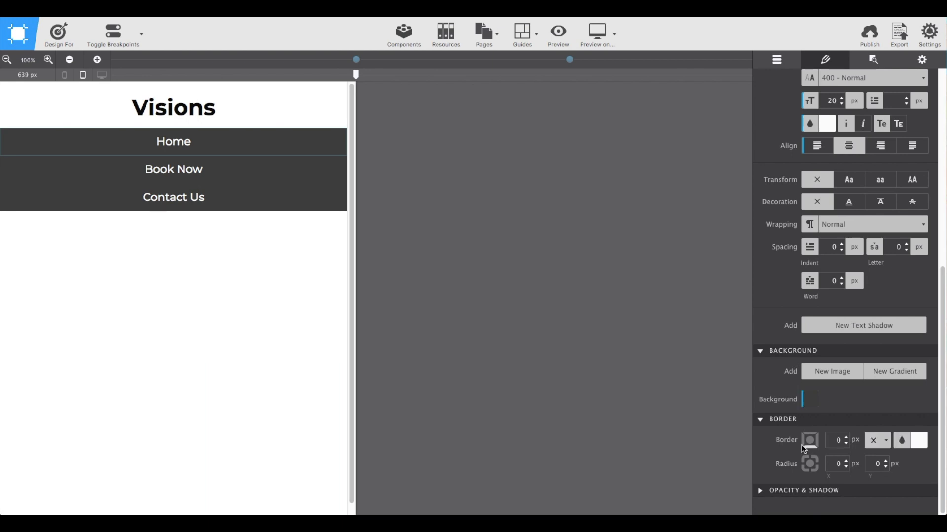
{"action": "left_click", "coordinate": [878, 440]}
{"action": "left_click", "coordinate": [878, 462]}
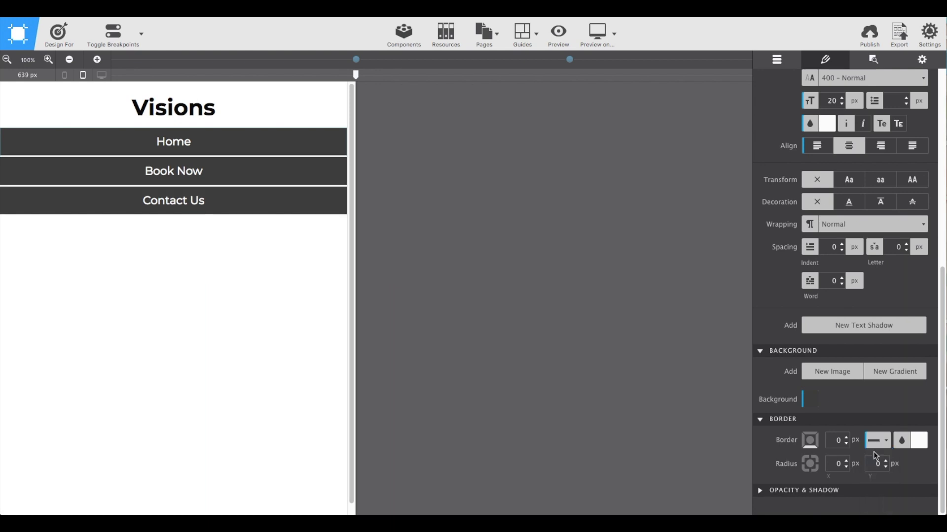
{"action": "left_click", "coordinate": [847, 438]}
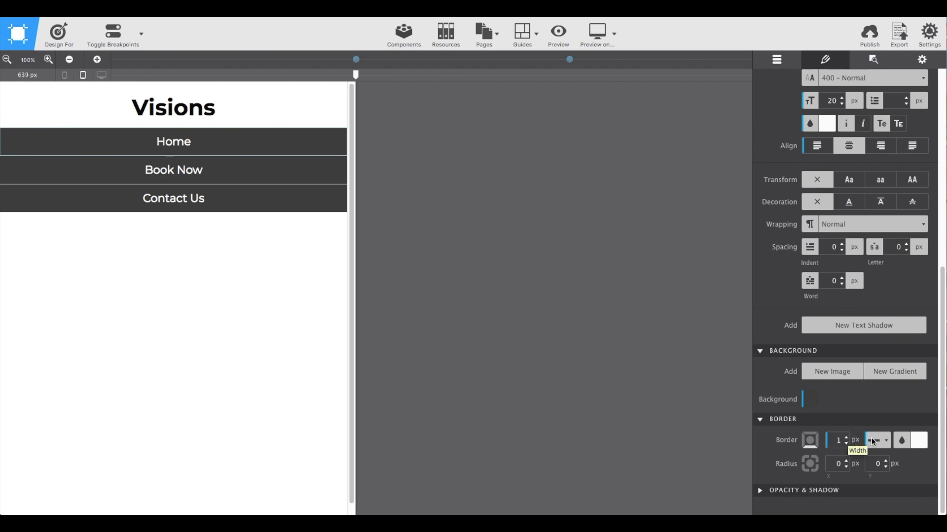
Set the nav buttons' bottom border colour to near-black #070707.
{"action": "left_click", "coordinate": [917, 441]}
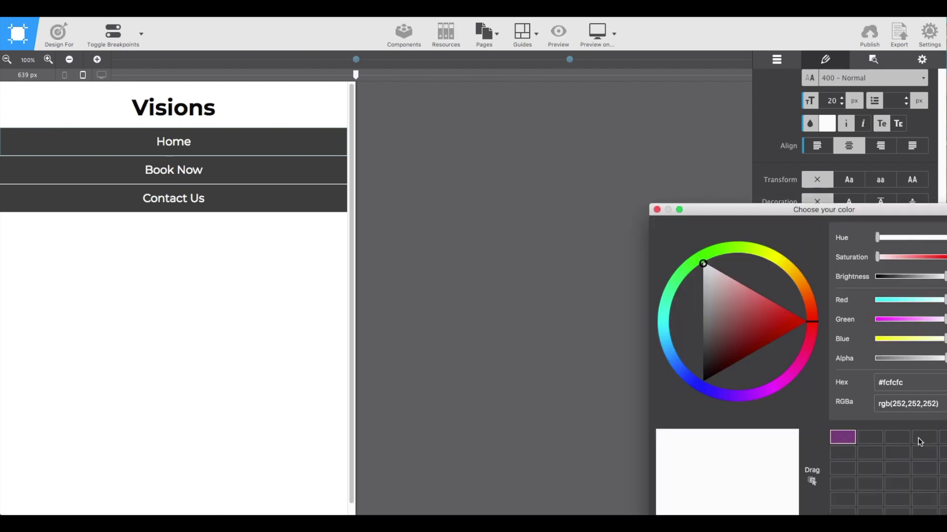
{"action": "left_click_drag", "start_coordinate": [838, 209], "coordinate": [752, 132]}
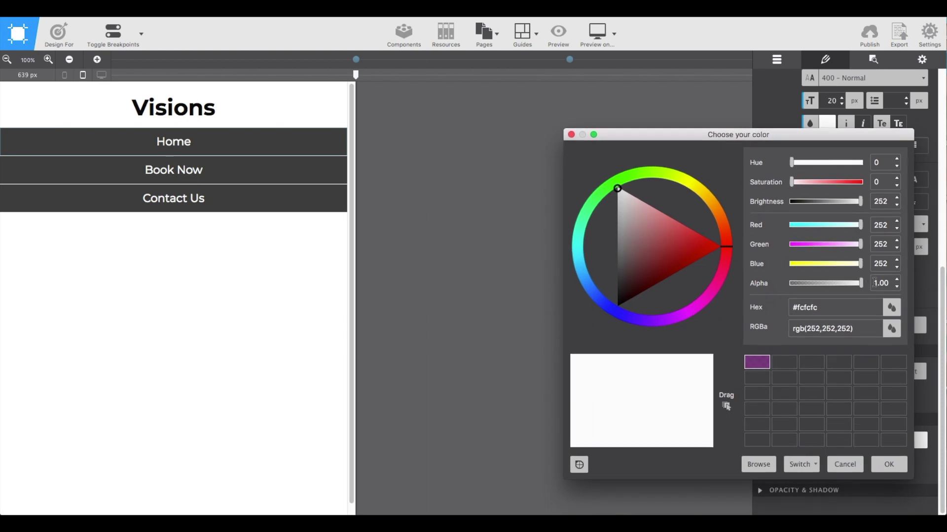
{"action": "left_click", "coordinate": [616, 189]}
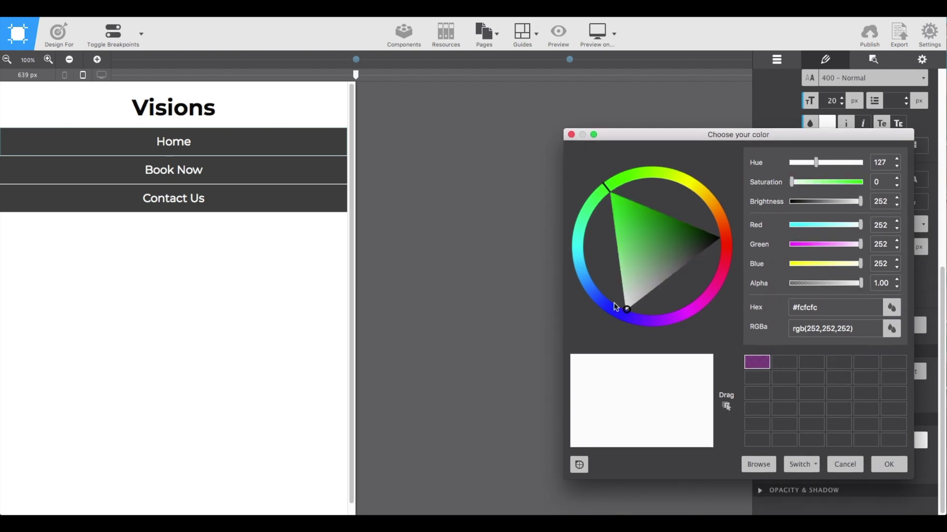
{"action": "left_click", "coordinate": [644, 290]}
{"action": "left_click_drag", "start_coordinate": [644, 290], "coordinate": [718, 241]}
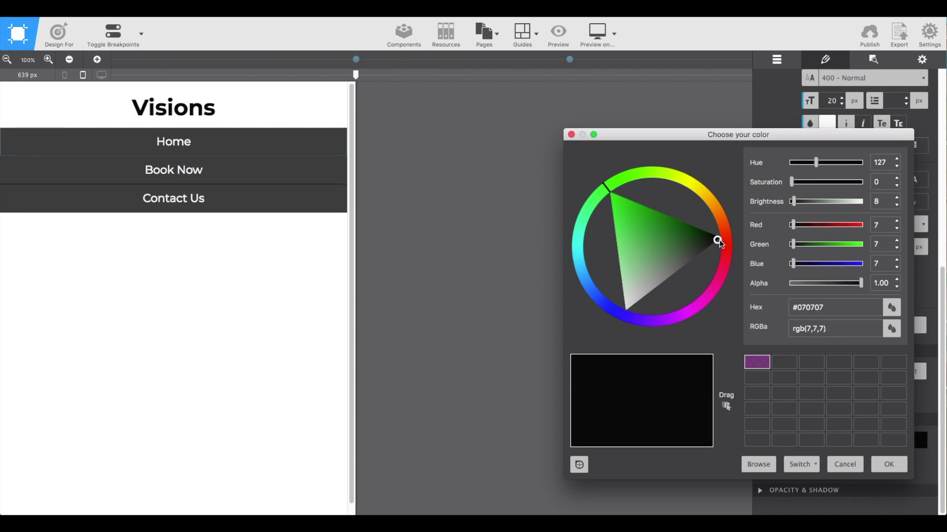
Lower the border colour's opacity to 0.40, giving rgba(7,7,7,0.4), and preview the page.
{"action": "left_click", "coordinate": [897, 287]}
{"action": "left_click", "coordinate": [883, 283]}
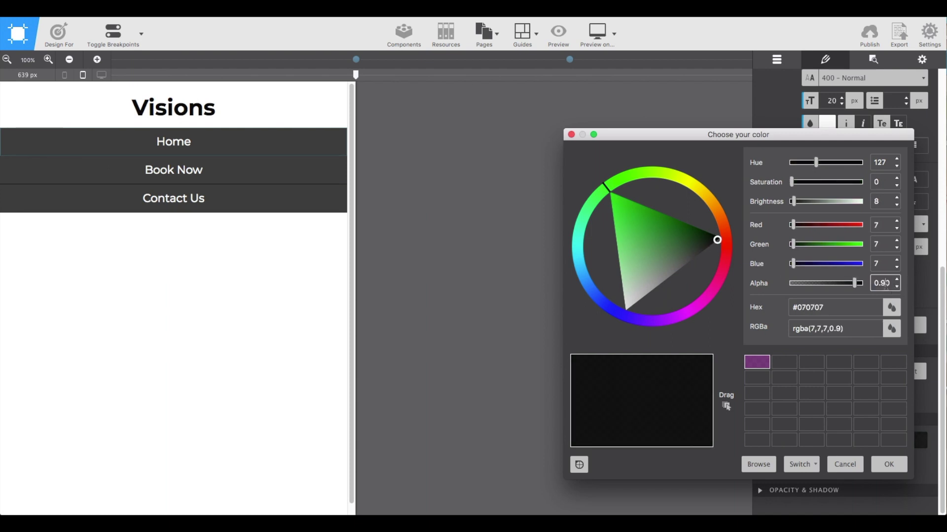
{"action": "left_click_drag", "start_coordinate": [878, 283], "coordinate": [887, 283]}
{"action": "type", "text": "40"}
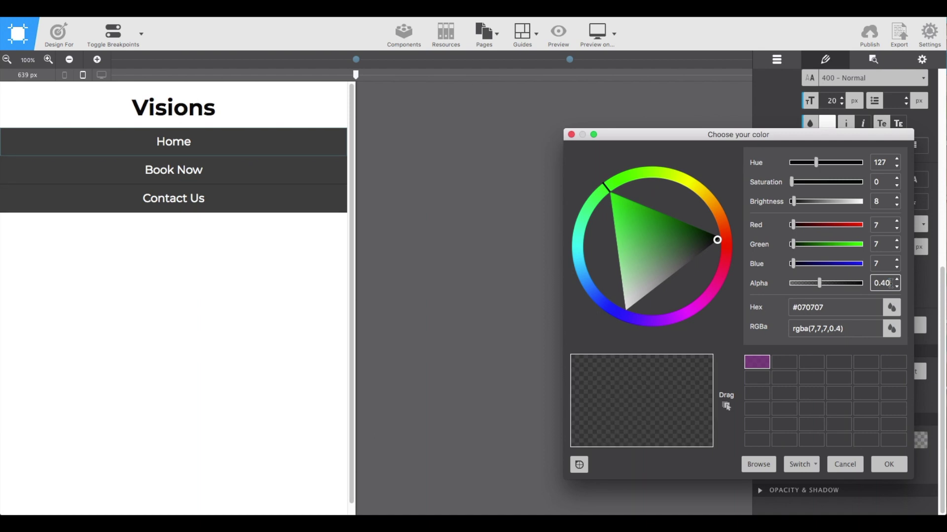
{"action": "left_click", "coordinate": [889, 464]}
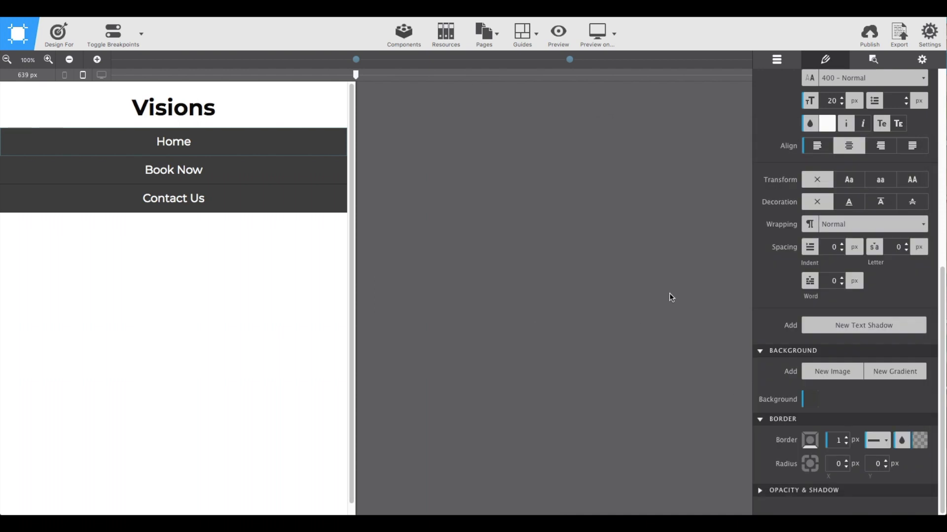
{"action": "left_click", "coordinate": [565, 35]}
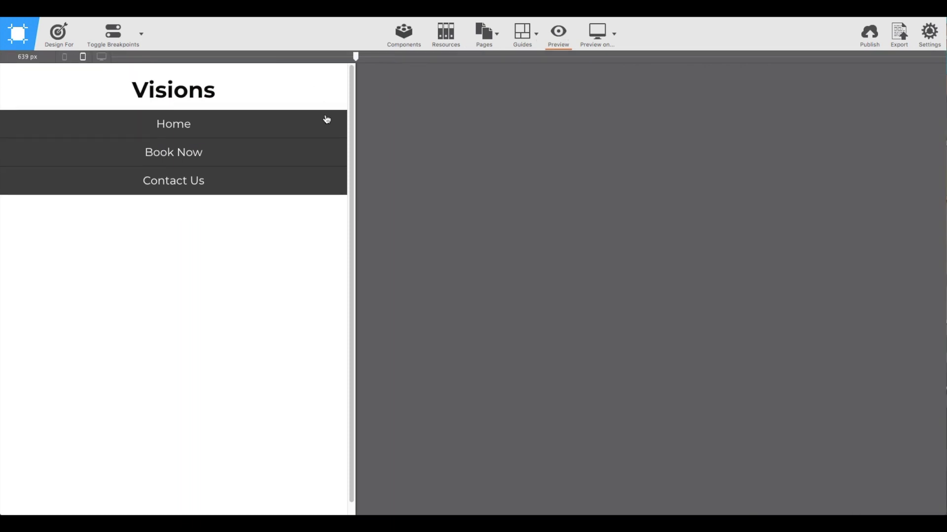
{"action": "left_click", "coordinate": [561, 33]}
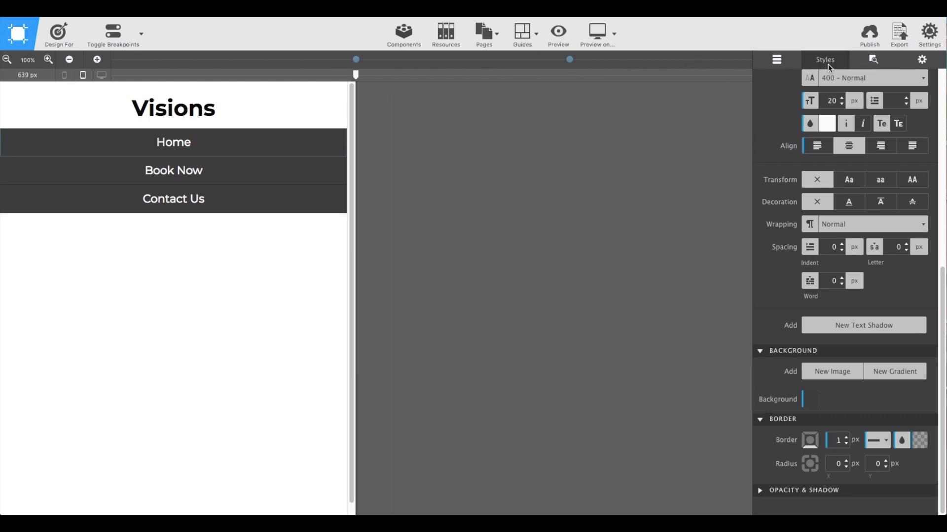
{"action": "scroll", "coordinate": [796, 99], "scroll_direction": "up", "scroll_amount": 3}
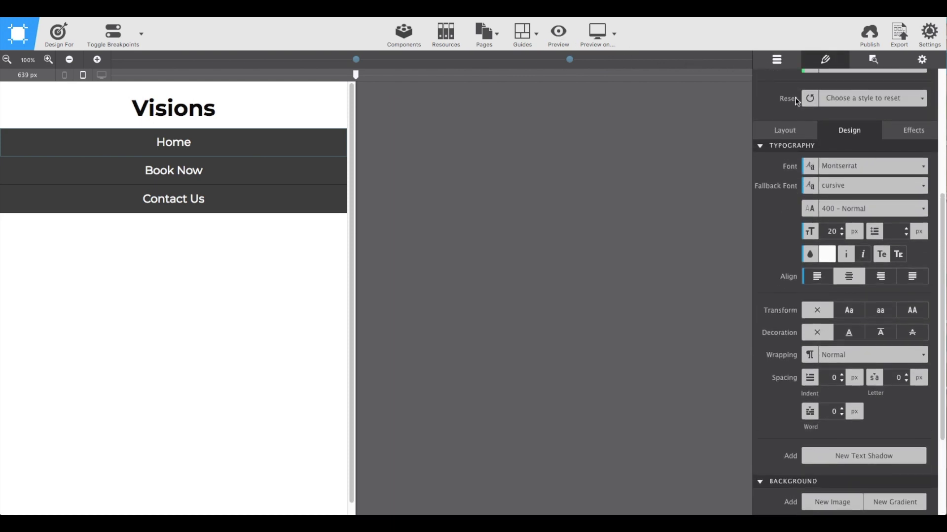
Set the Styles panel's In State to Hover for the nav-button links.
{"action": "scroll", "coordinate": [794, 97], "scroll_direction": "up", "scroll_amount": 4}
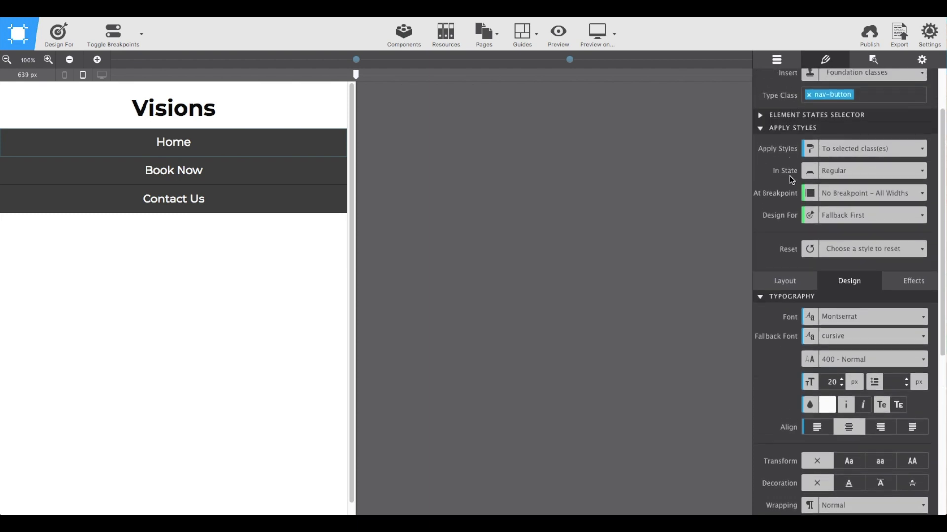
{"action": "left_click", "coordinate": [848, 171]}
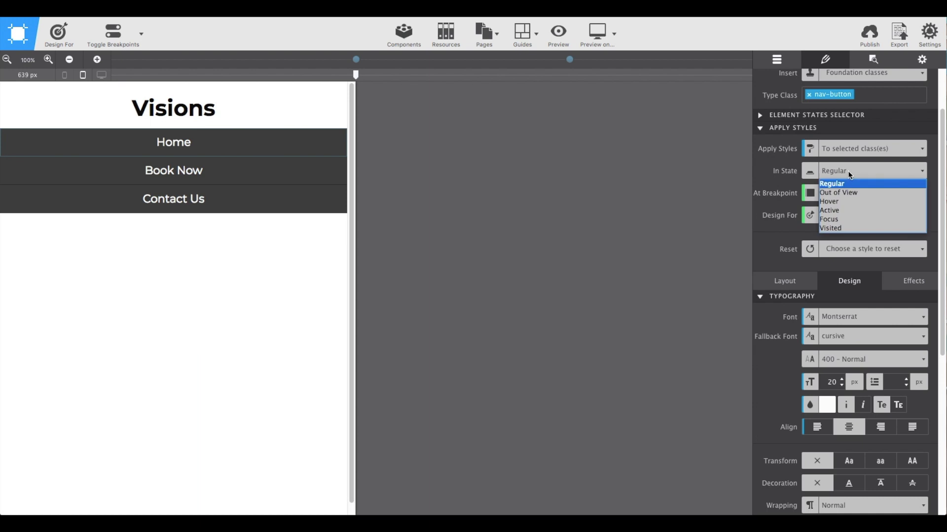
{"action": "left_click", "coordinate": [842, 201]}
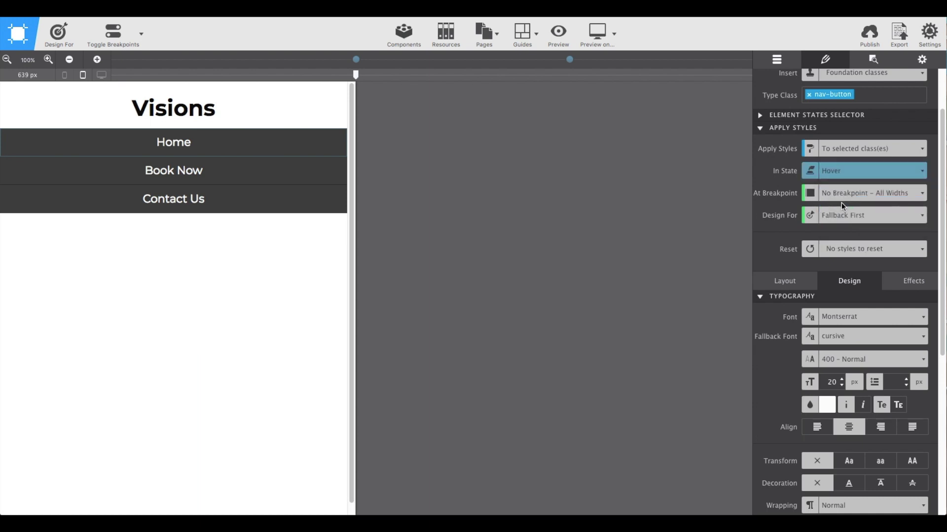
{"action": "scroll", "coordinate": [842, 206], "scroll_direction": "down", "scroll_amount": 3}
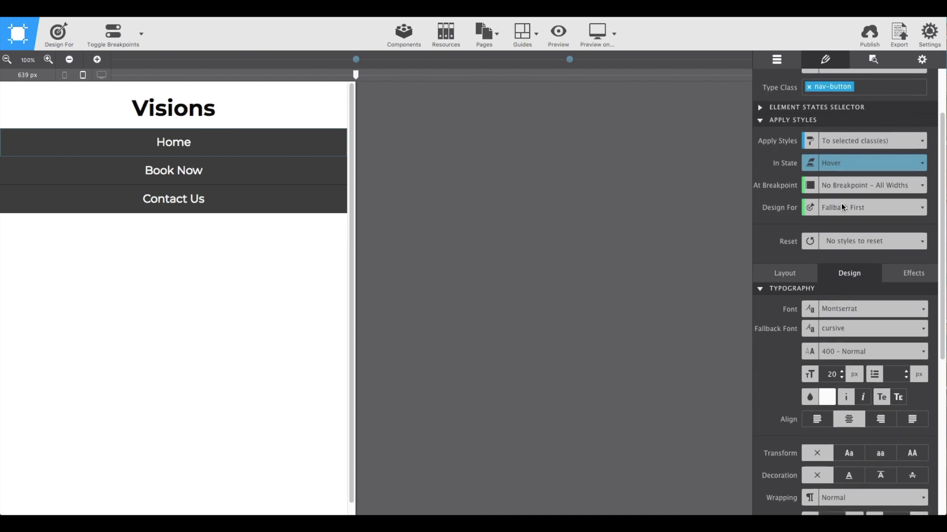
{"action": "scroll", "coordinate": [841, 203], "scroll_direction": "down", "scroll_amount": 3}
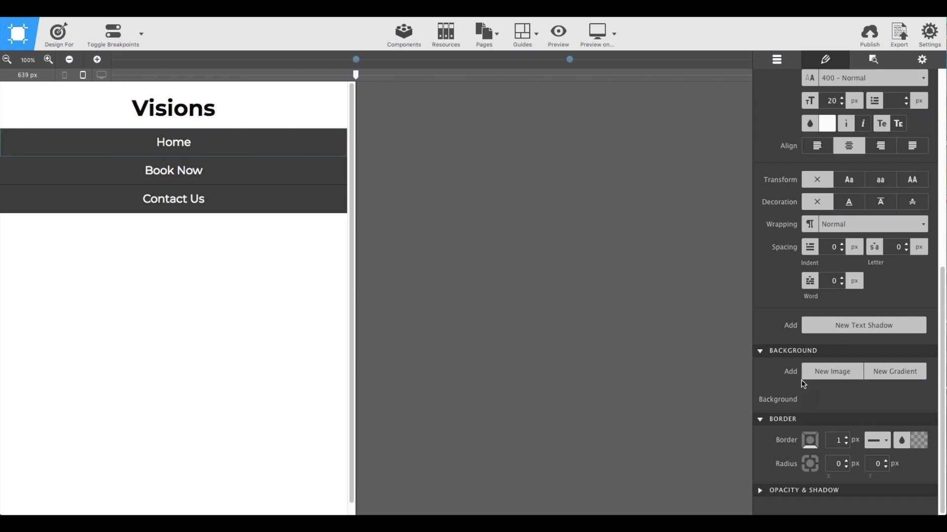
Give the nav buttons a solid black #000000 hover background, then preview the page.
{"action": "left_click", "coordinate": [808, 401]}
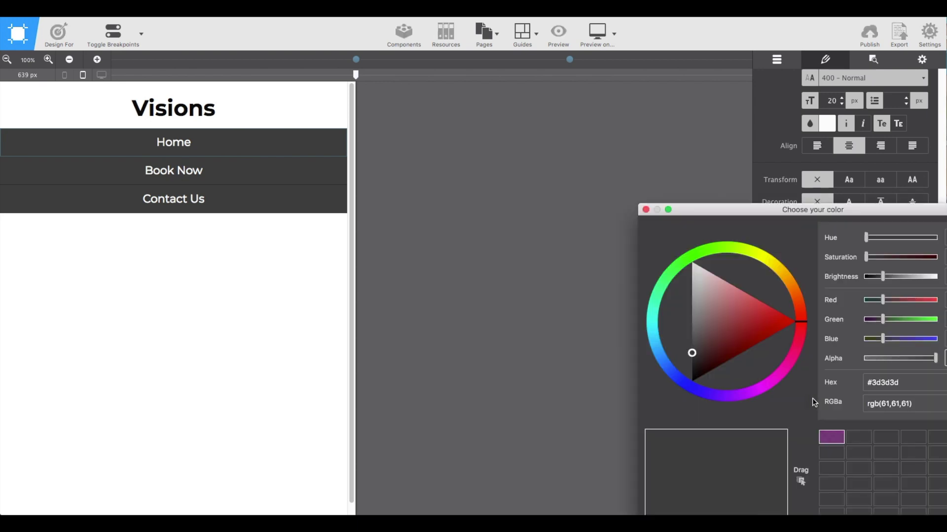
{"action": "left_click_drag", "start_coordinate": [803, 209], "coordinate": [732, 134]}
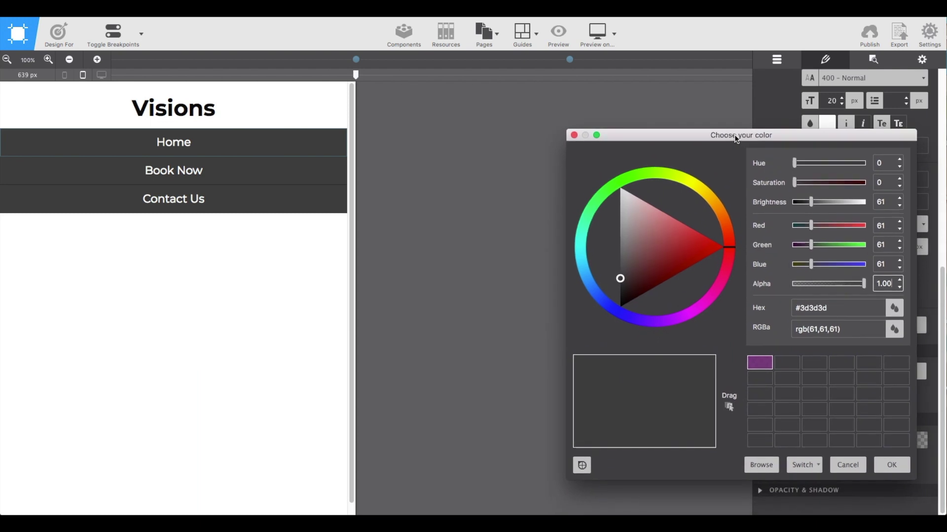
{"action": "left_click_drag", "start_coordinate": [620, 280], "coordinate": [619, 309]}
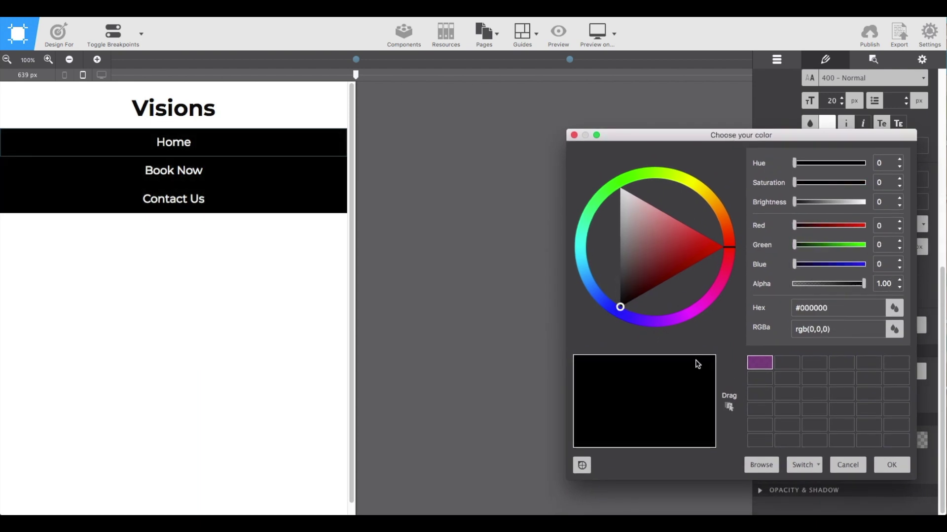
{"action": "left_click", "coordinate": [885, 466]}
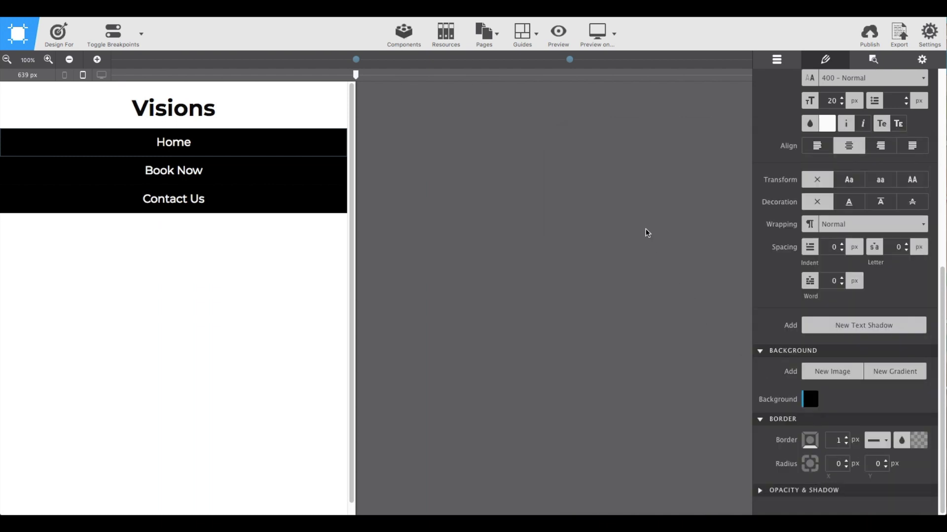
{"action": "left_click", "coordinate": [562, 35]}
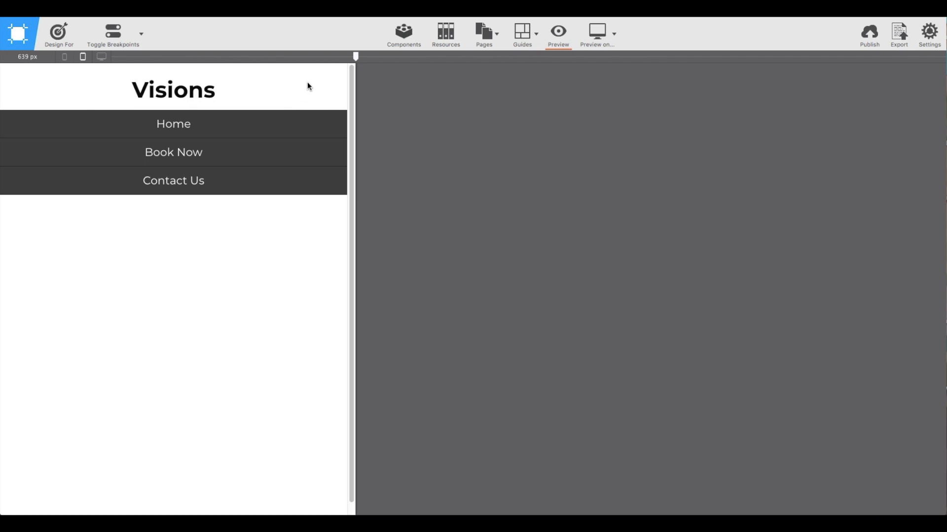
{"action": "left_click", "coordinate": [558, 34]}
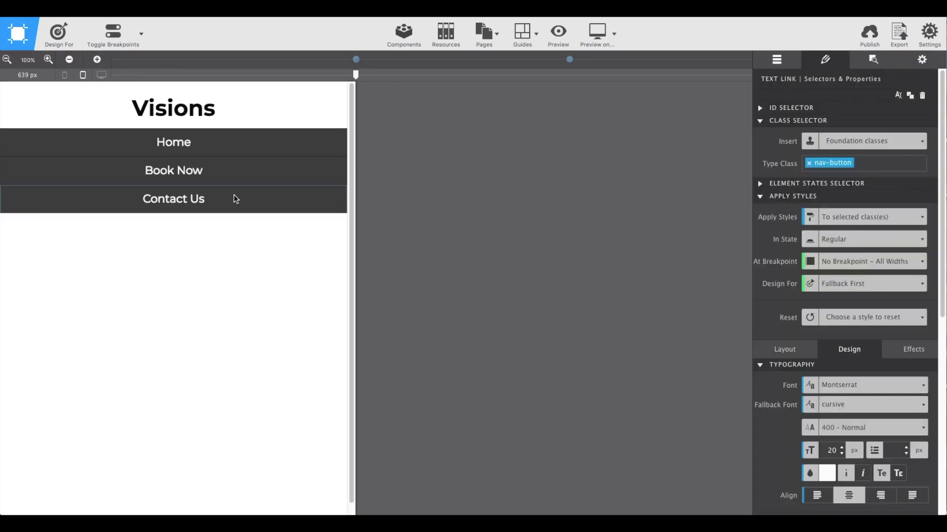
{"action": "left_click", "coordinate": [197, 171]}
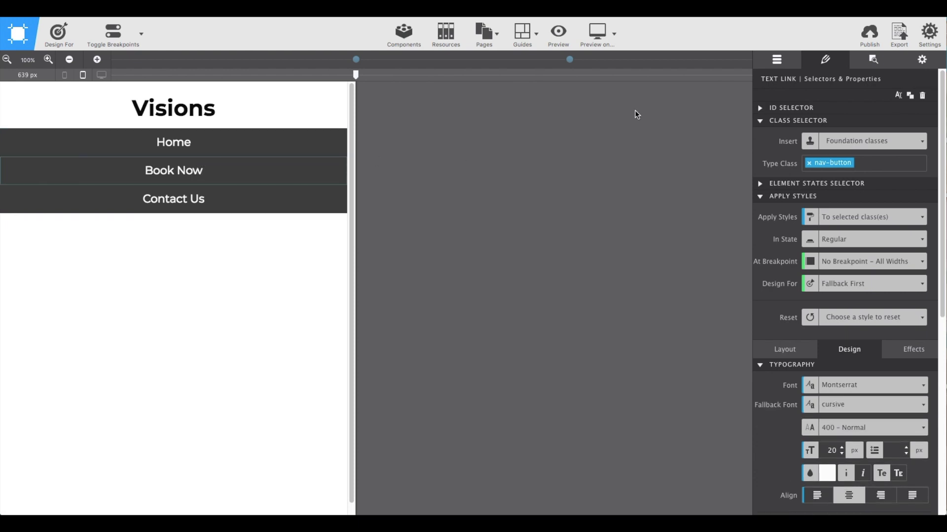
{"action": "left_click", "coordinate": [879, 62]}
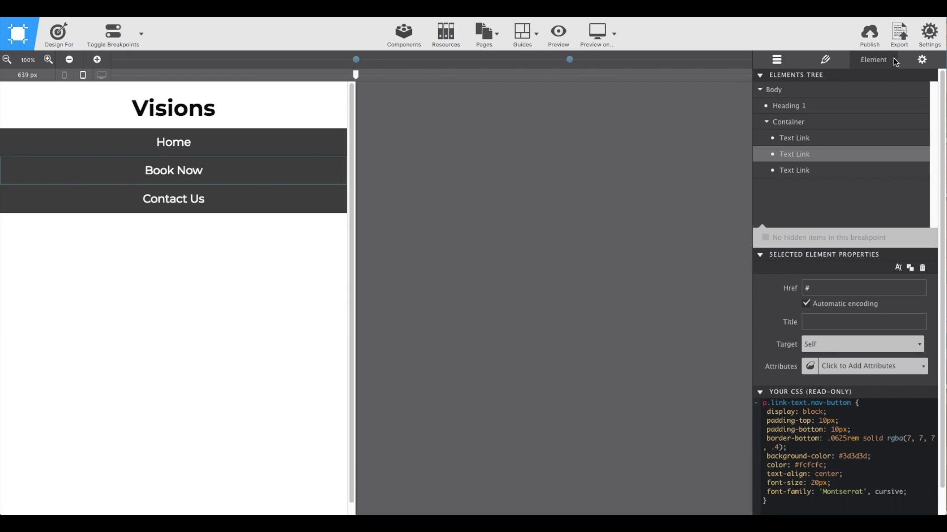
Select the Home Text Link in the element tree and set its Href to index.html.
{"action": "left_click", "coordinate": [814, 138]}
{"action": "left_click", "coordinate": [813, 154]}
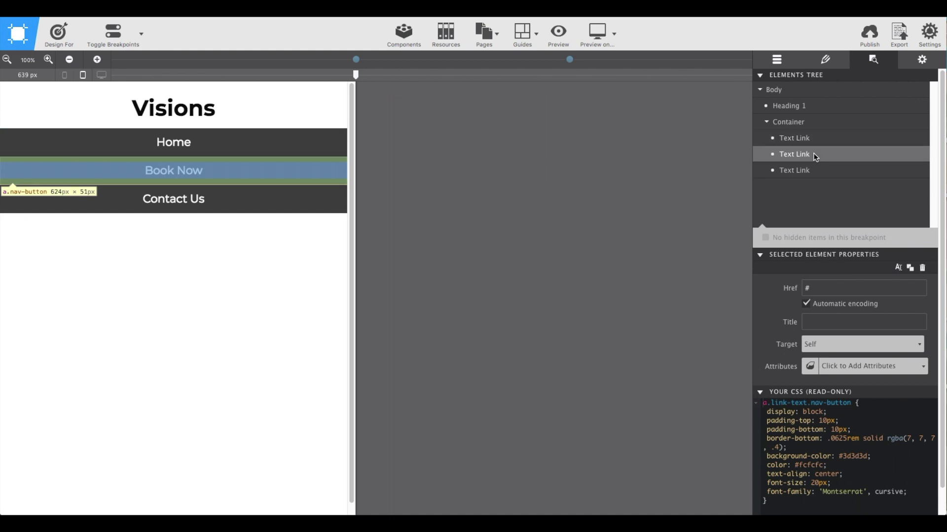
{"action": "left_click", "coordinate": [814, 171]}
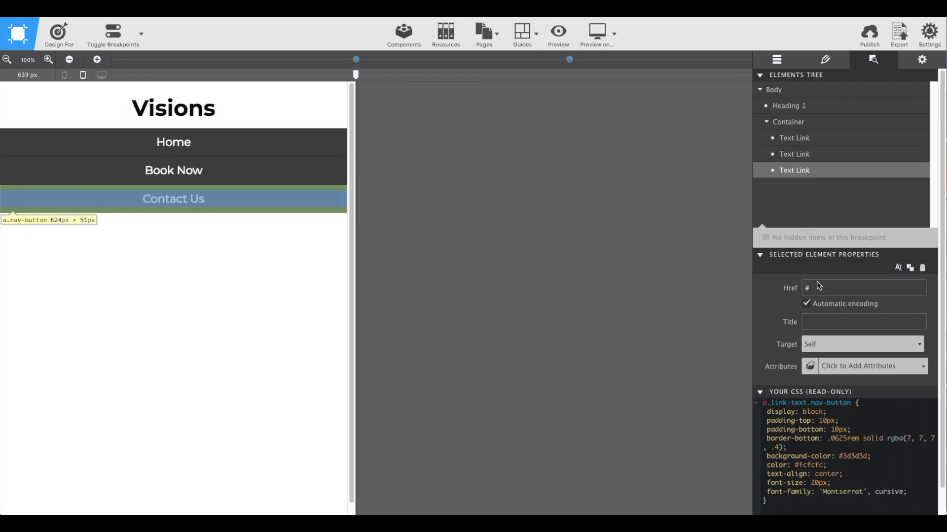
{"action": "left_click", "coordinate": [815, 134]}
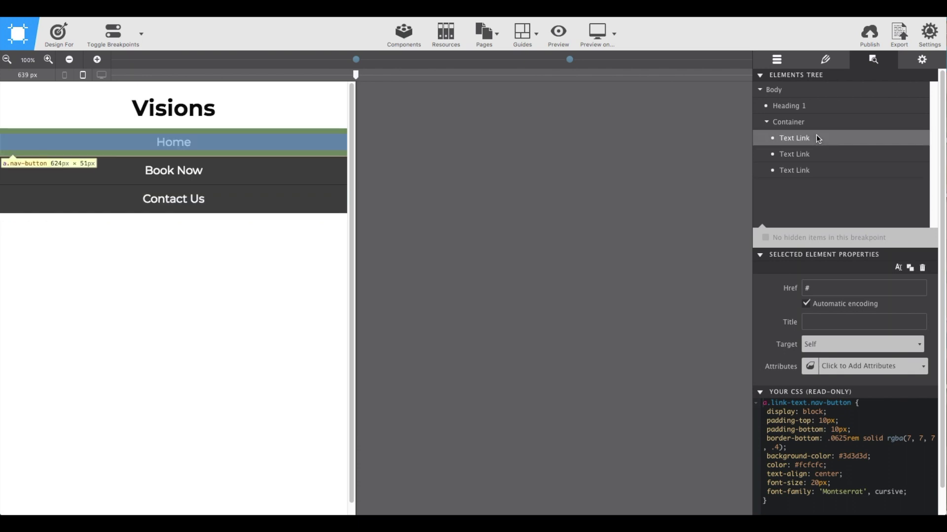
{"action": "left_click", "coordinate": [819, 287]}
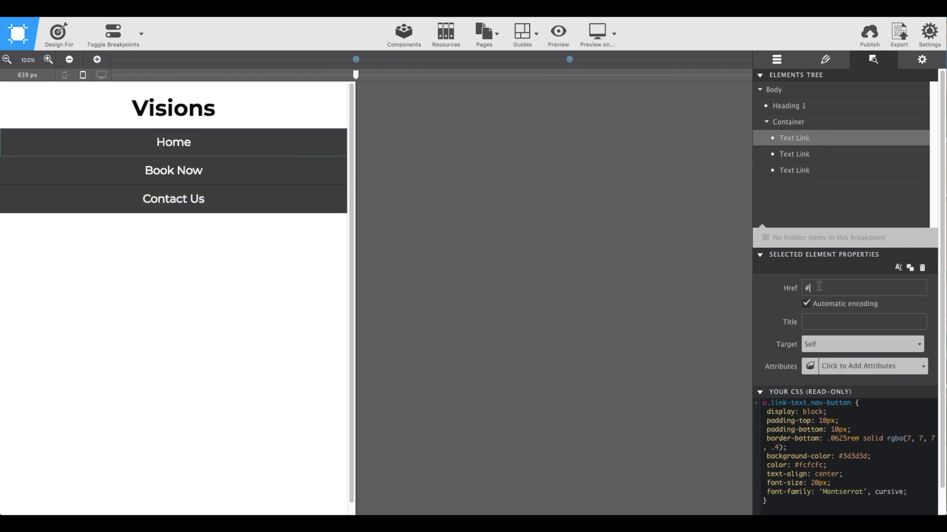
{"action": "type", "text": "inde"}
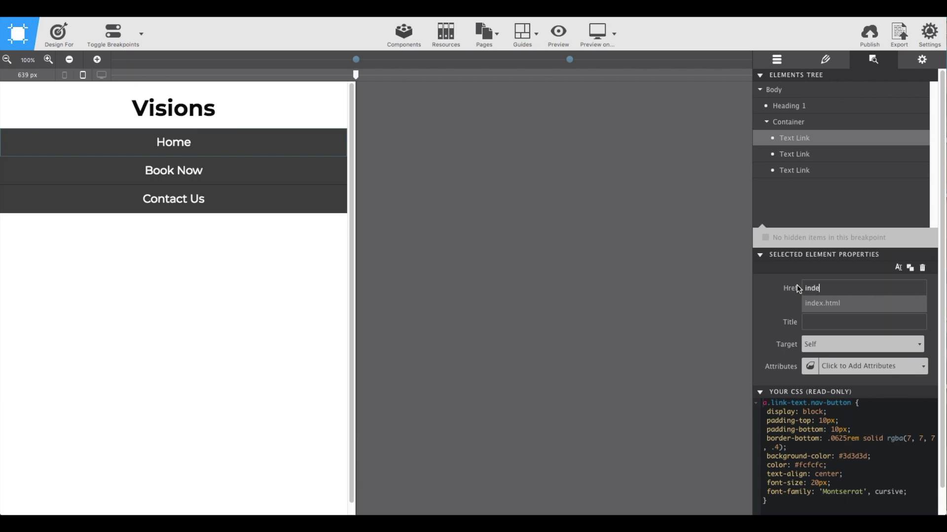
{"action": "left_click", "coordinate": [830, 304]}
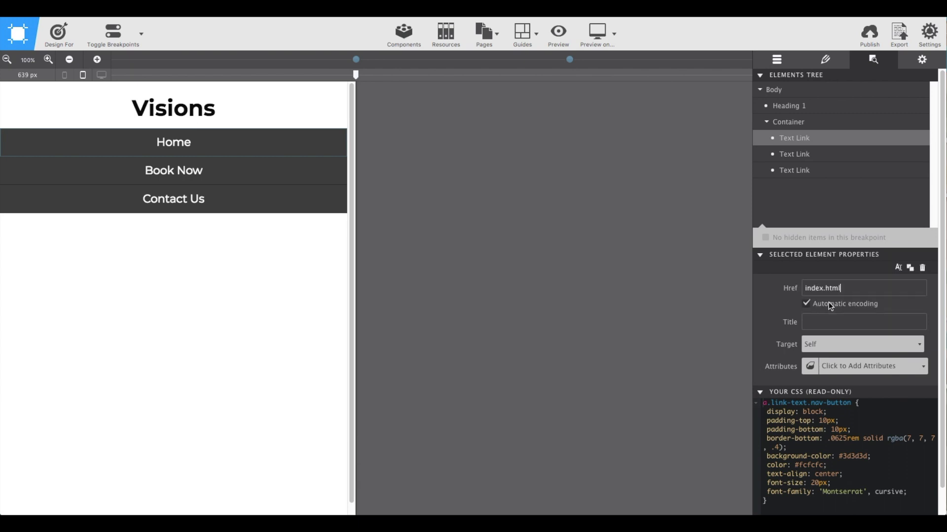